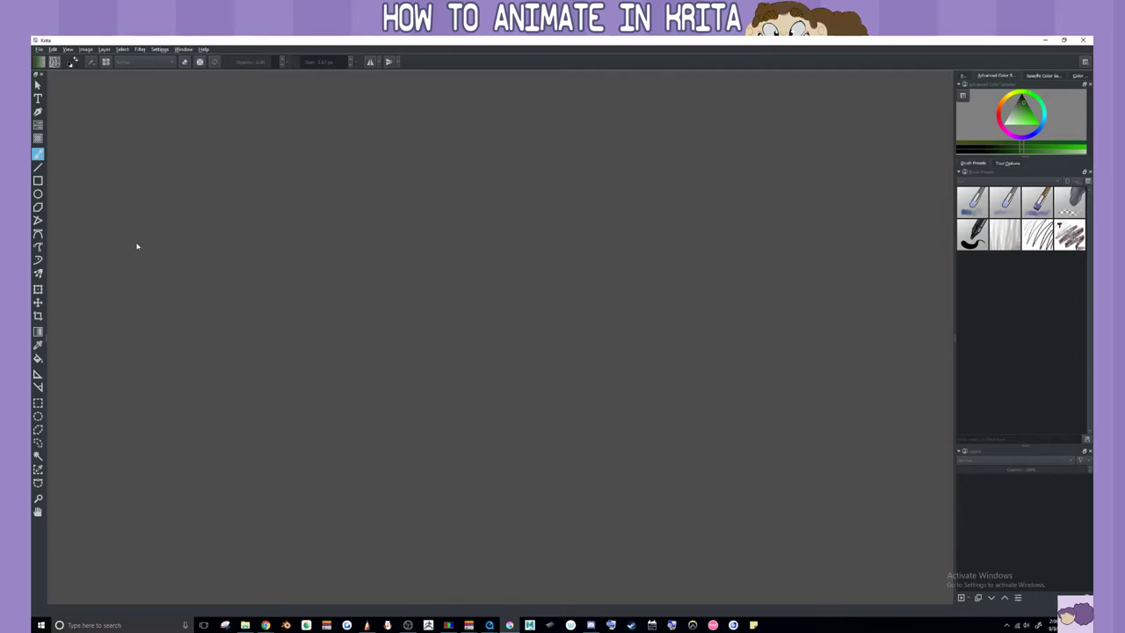
Open the Settings menu on the empty Krita workspace
left_click(161, 50)
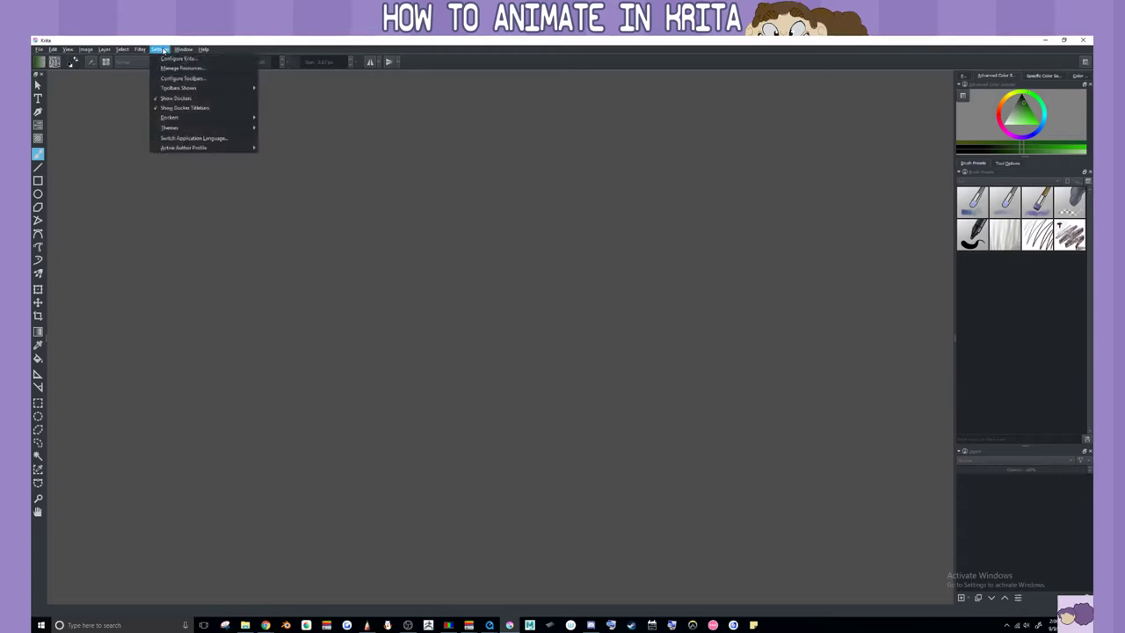
Add the Animation docker and leave it as a narrow floating panel
mouse_move(217, 117)
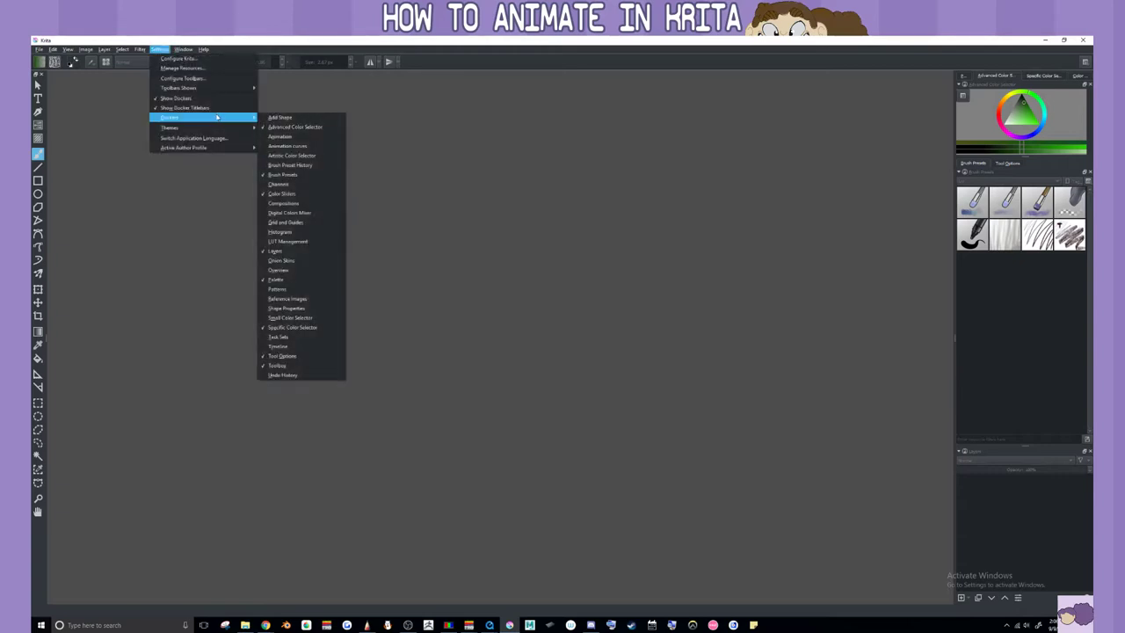
left_click(323, 137)
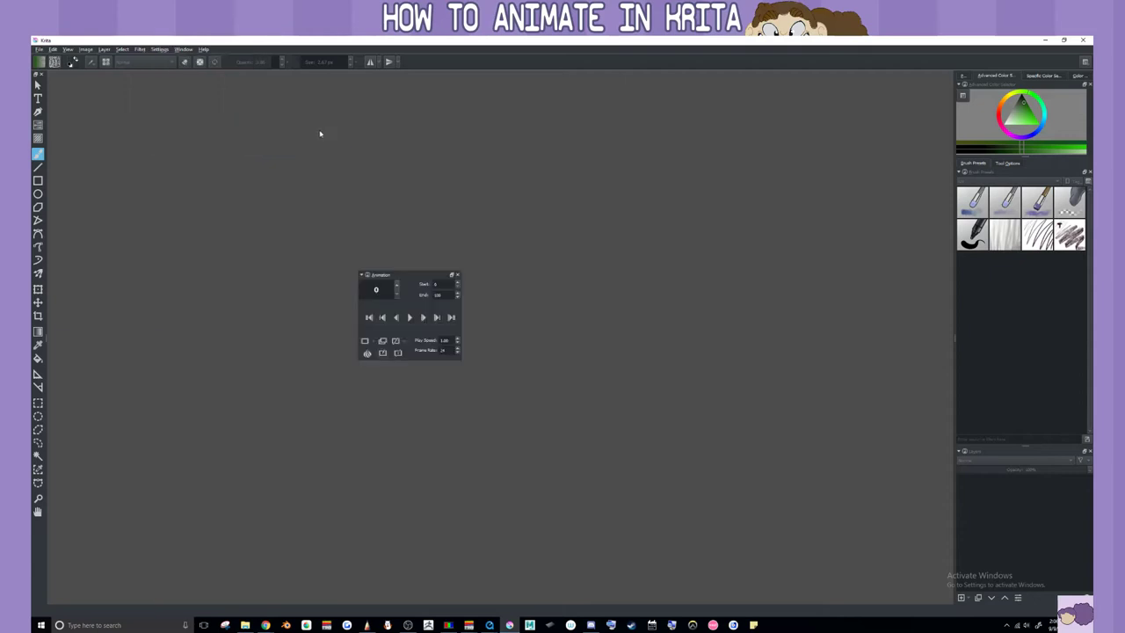
left_click_drag(391, 275, 358, 590)
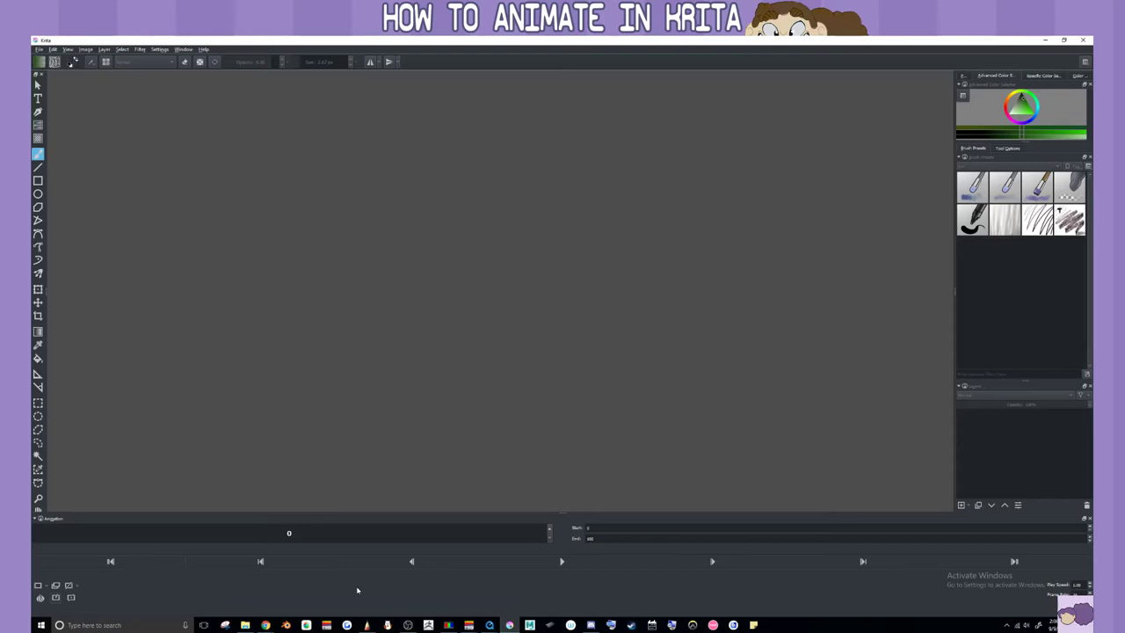
left_click_drag(57, 522, 132, 356)
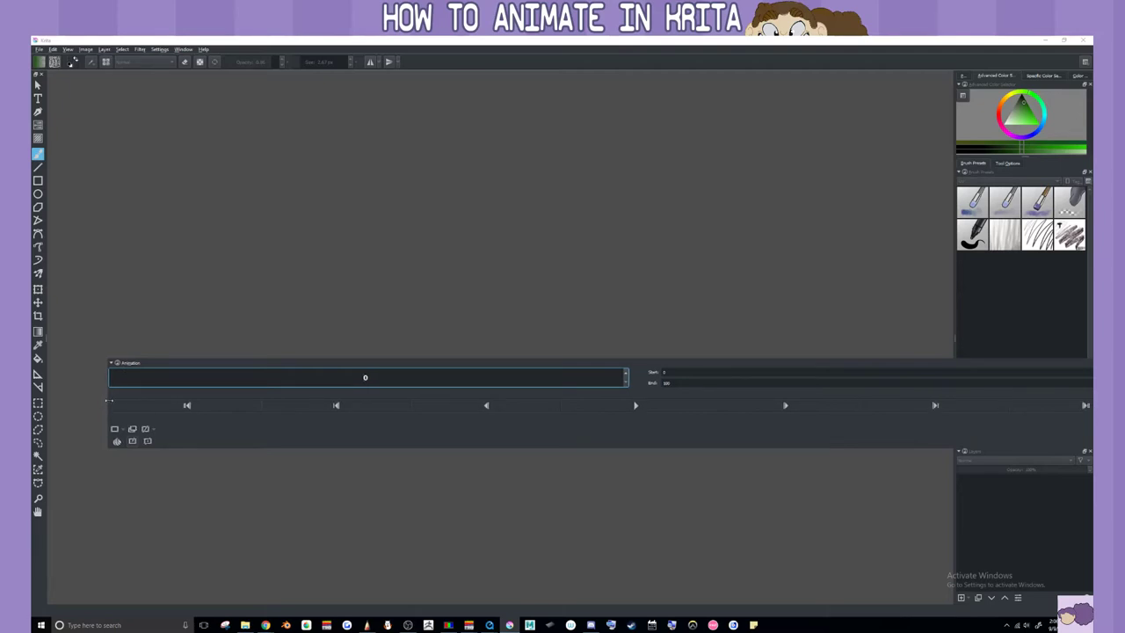
left_click_drag(108, 406, 187, 308)
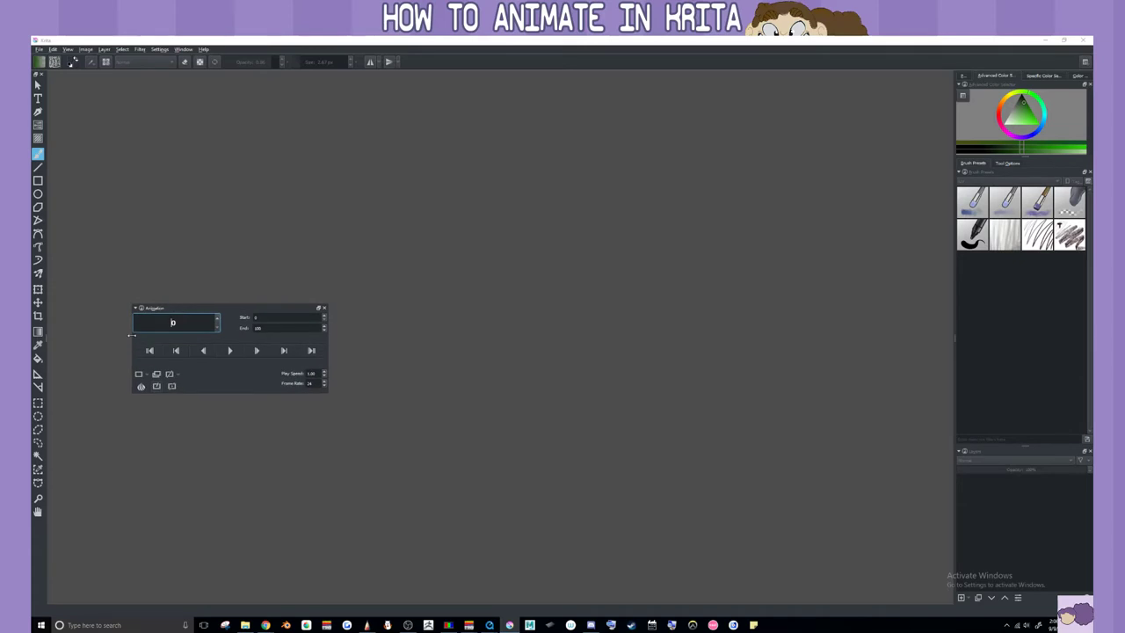
left_click_drag(132, 335, 225, 343)
Dock the Timeline docker at the bottom and shrink it to give the canvas more room
left_click(159, 50)
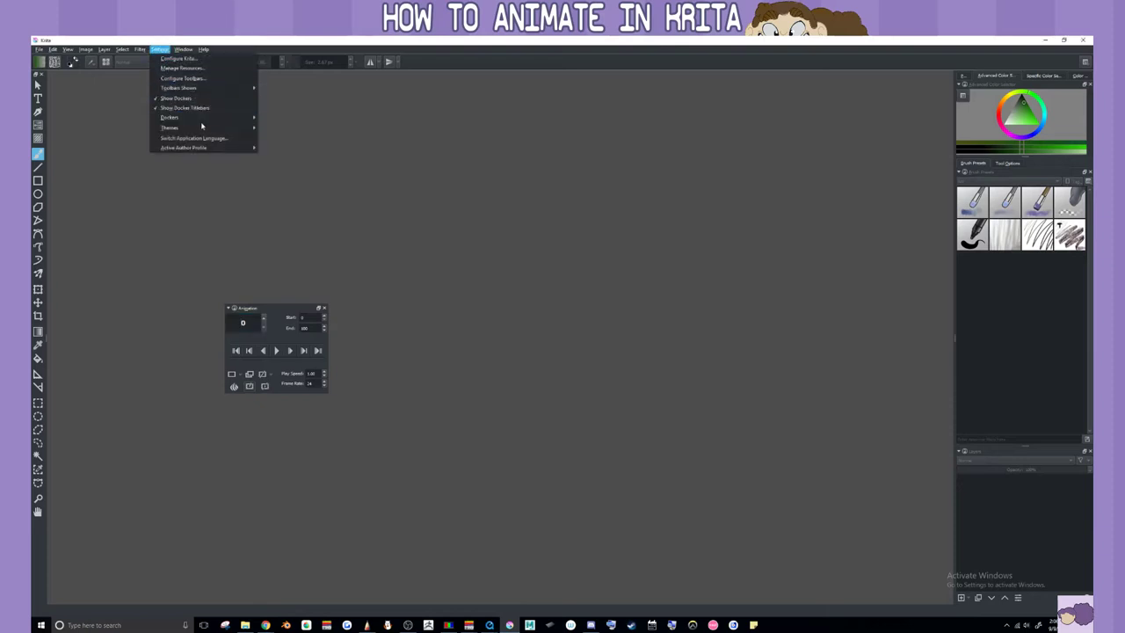
mouse_move(226, 118)
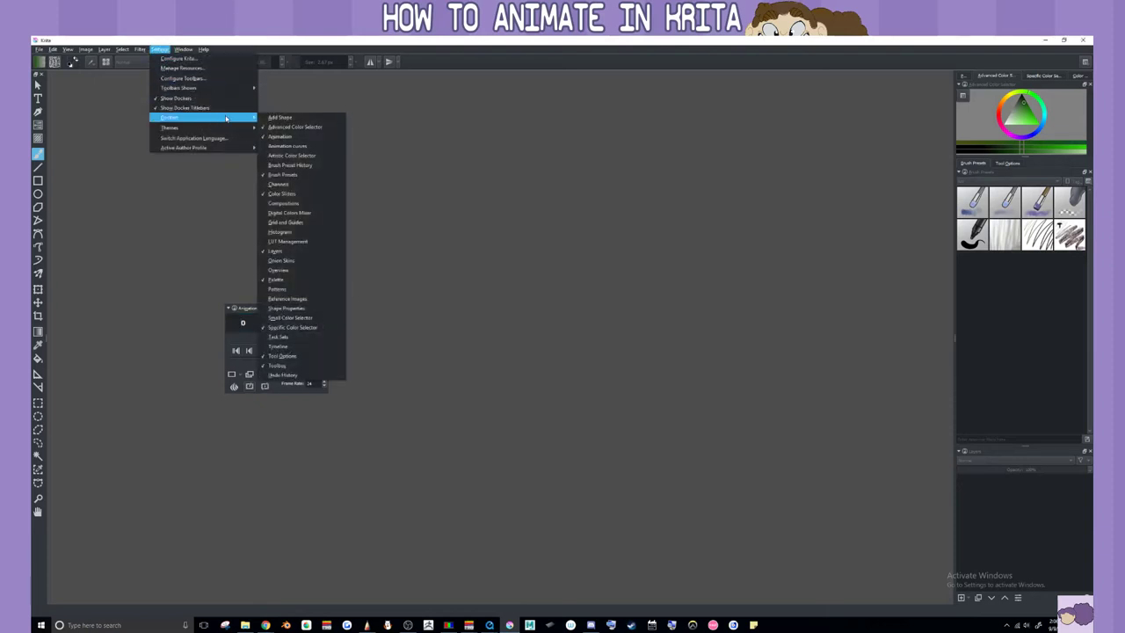
left_click(301, 348)
left_click_drag(302, 352, 492, 596)
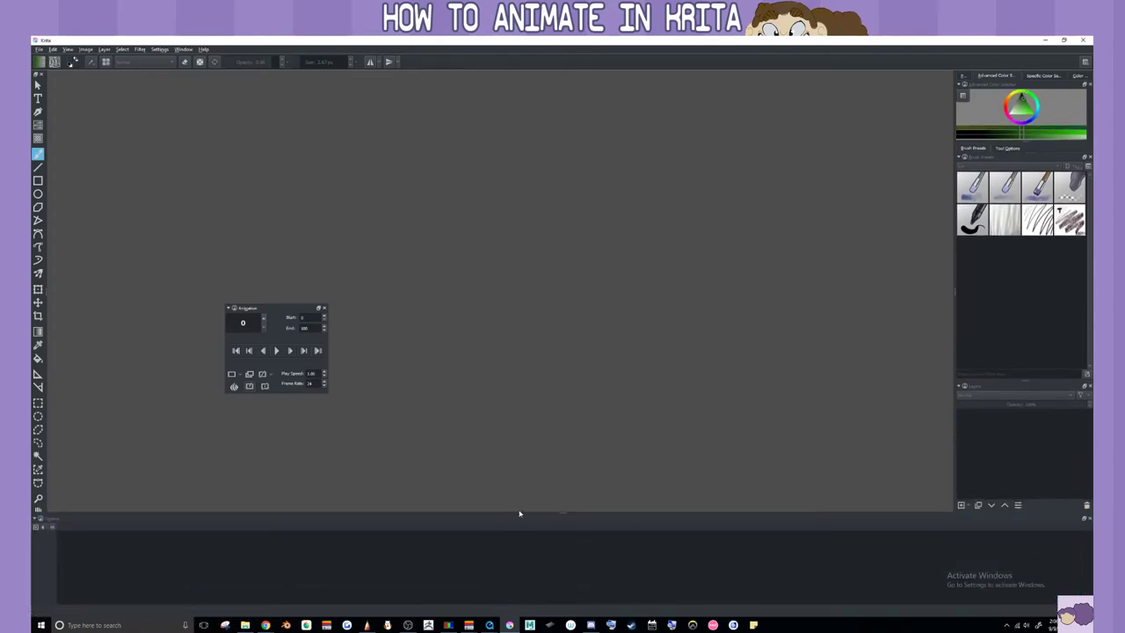
left_click_drag(563, 515, 569, 545)
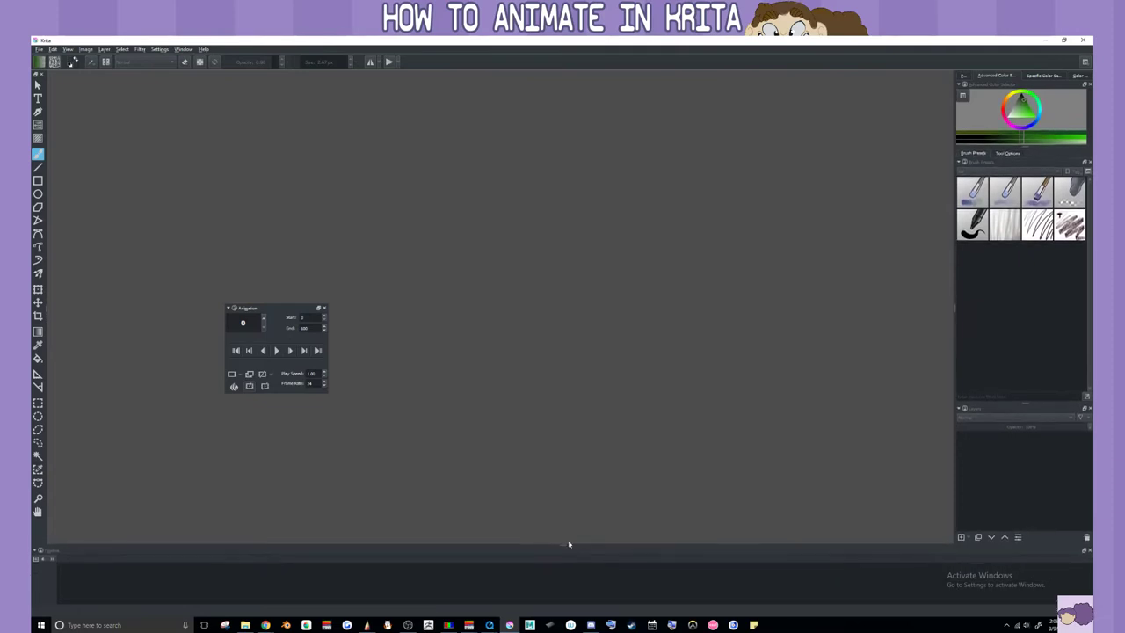
left_click(39, 50)
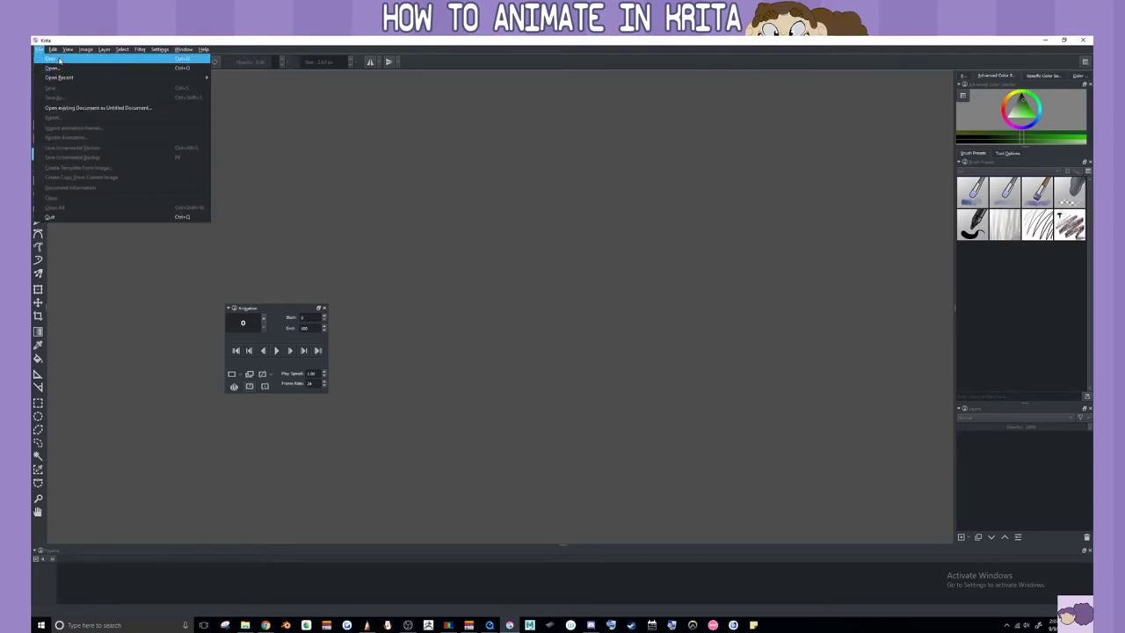
Create a new blank document from Custom Document settings, then select Layer 1 and Layer 2
left_click(58, 58)
left_click(448, 303)
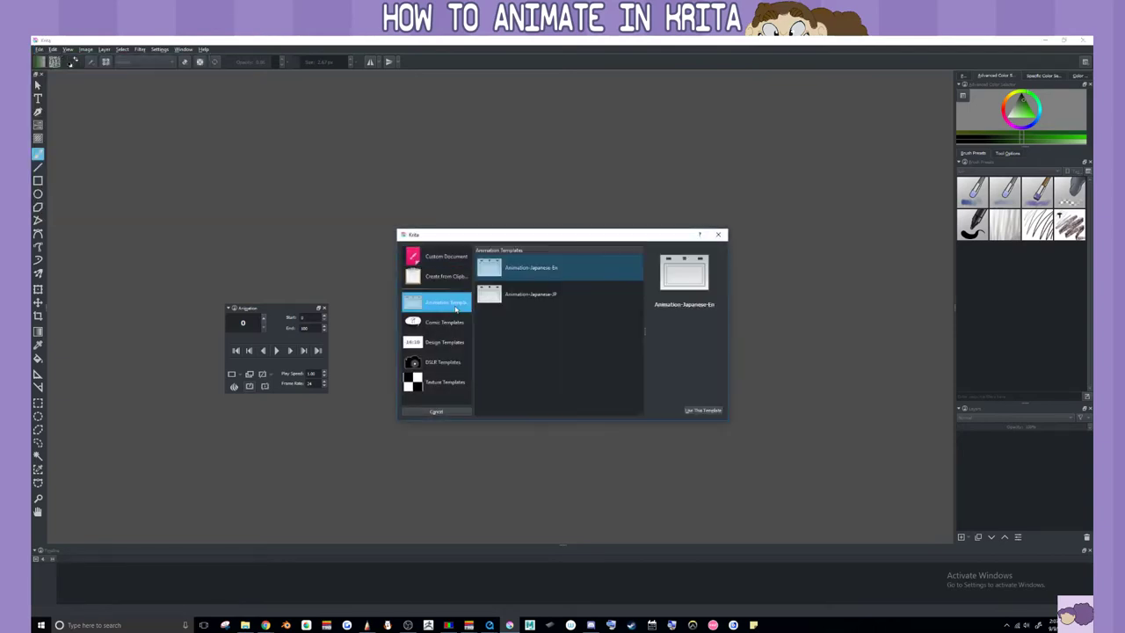
left_click(453, 255)
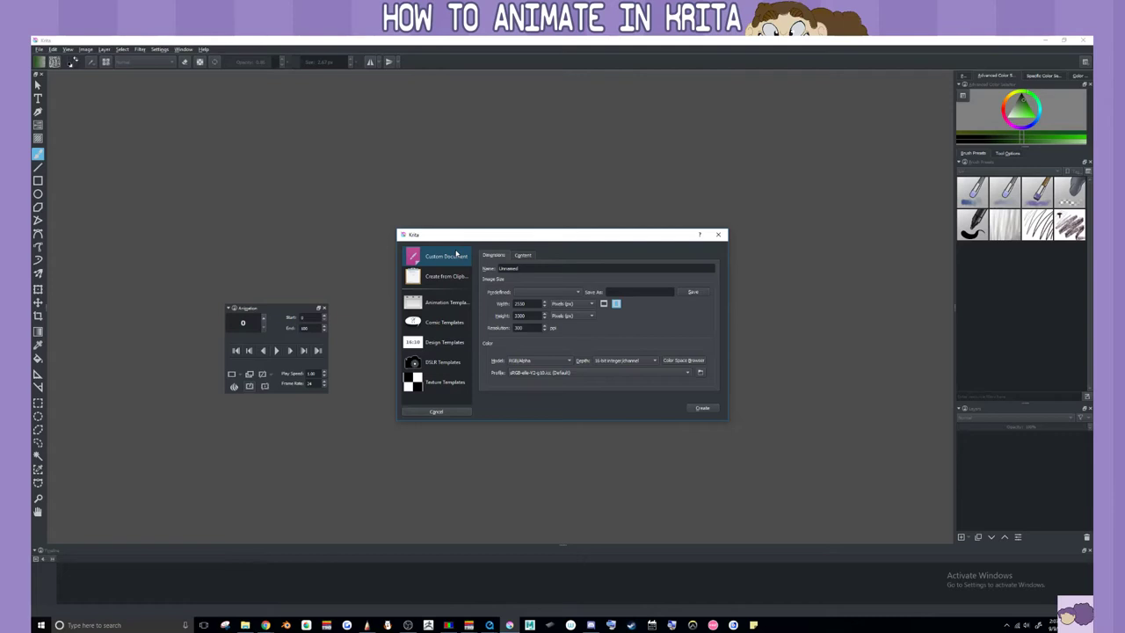
left_click(701, 407)
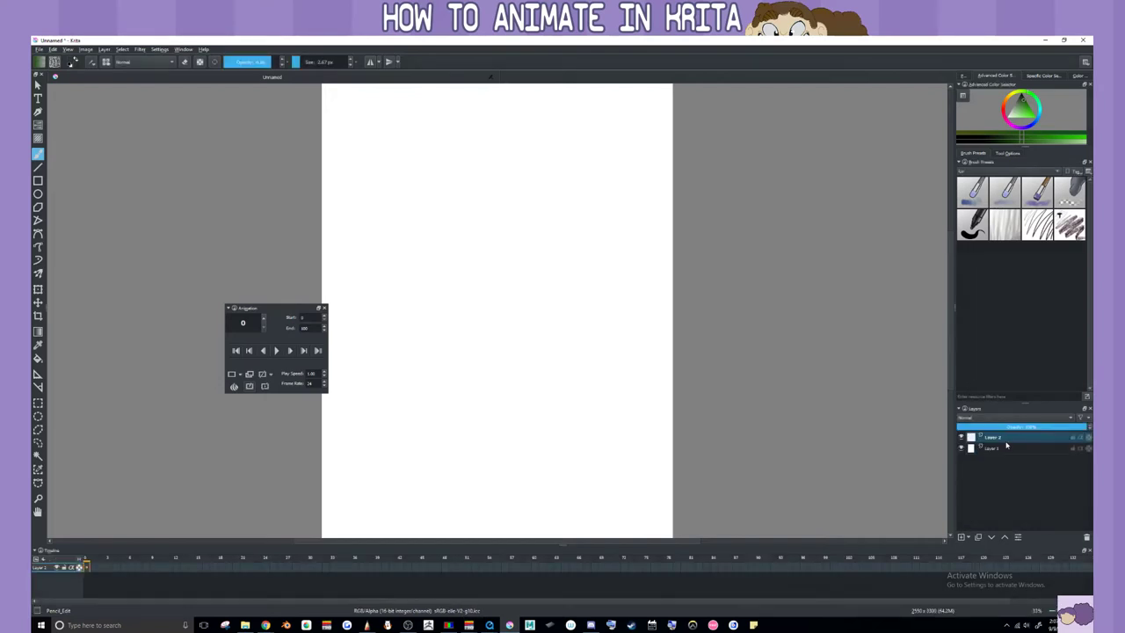
left_click(991, 449)
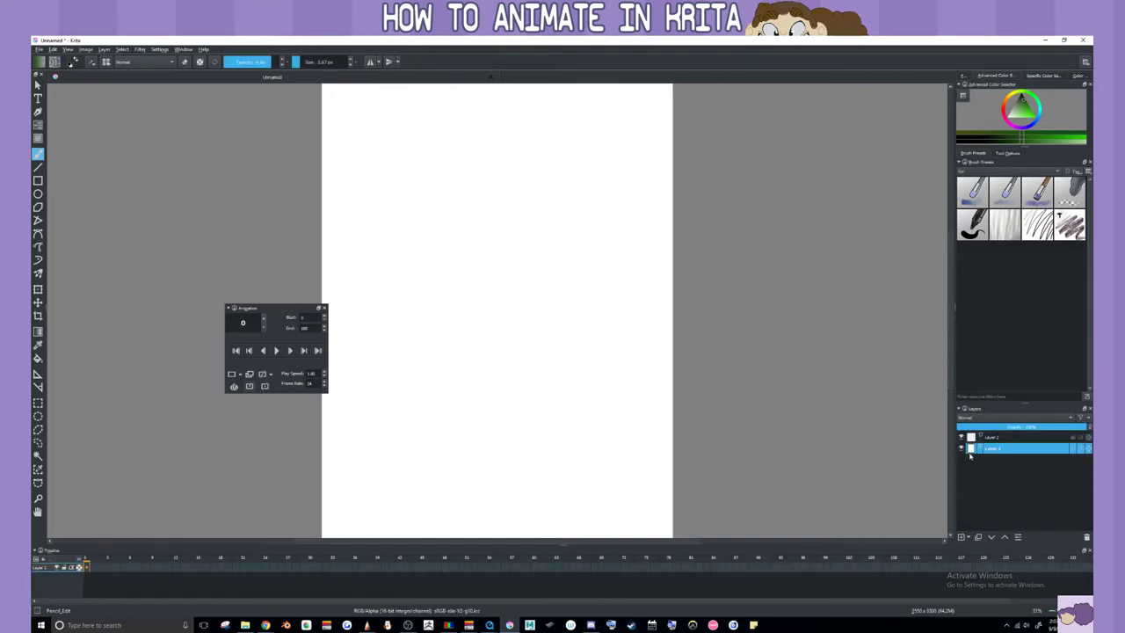
left_click(998, 437)
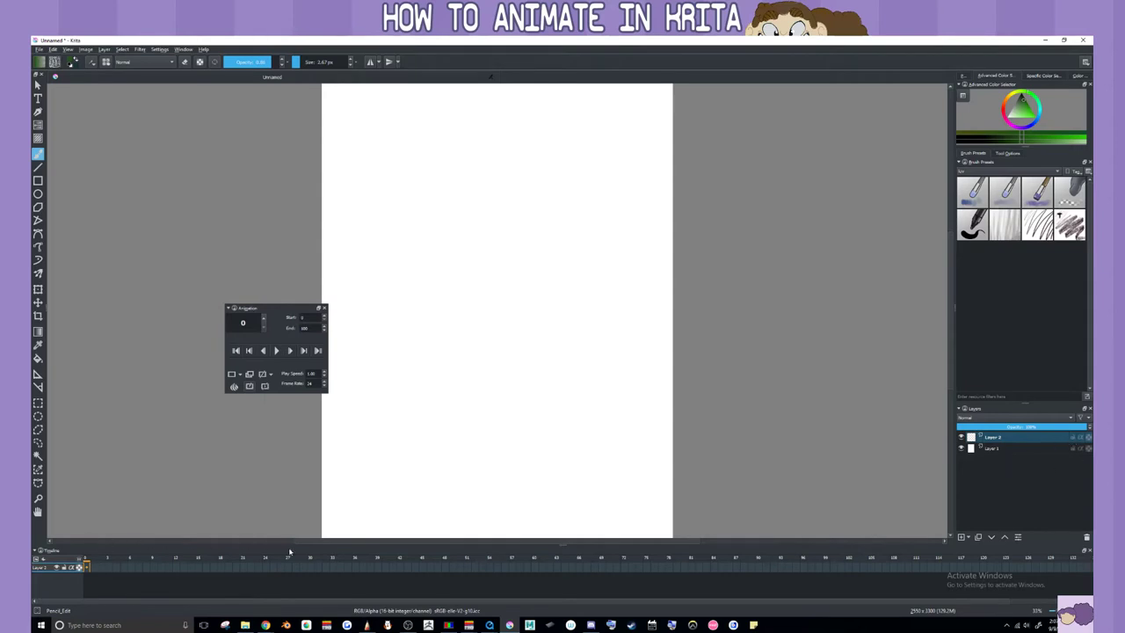
Raise the splitter above the Timeline slightly so the canvas refits above it
left_click_drag(564, 551, 559, 520)
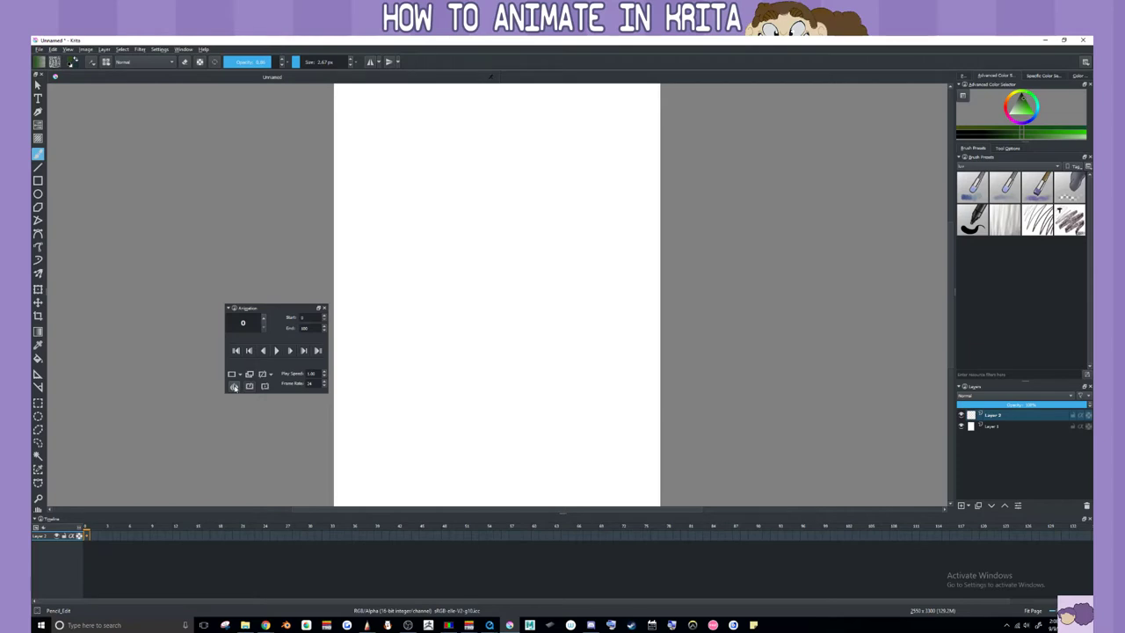
Open the Onion Skins panel and inspect the previous-frames colour without changing it
left_click(234, 387)
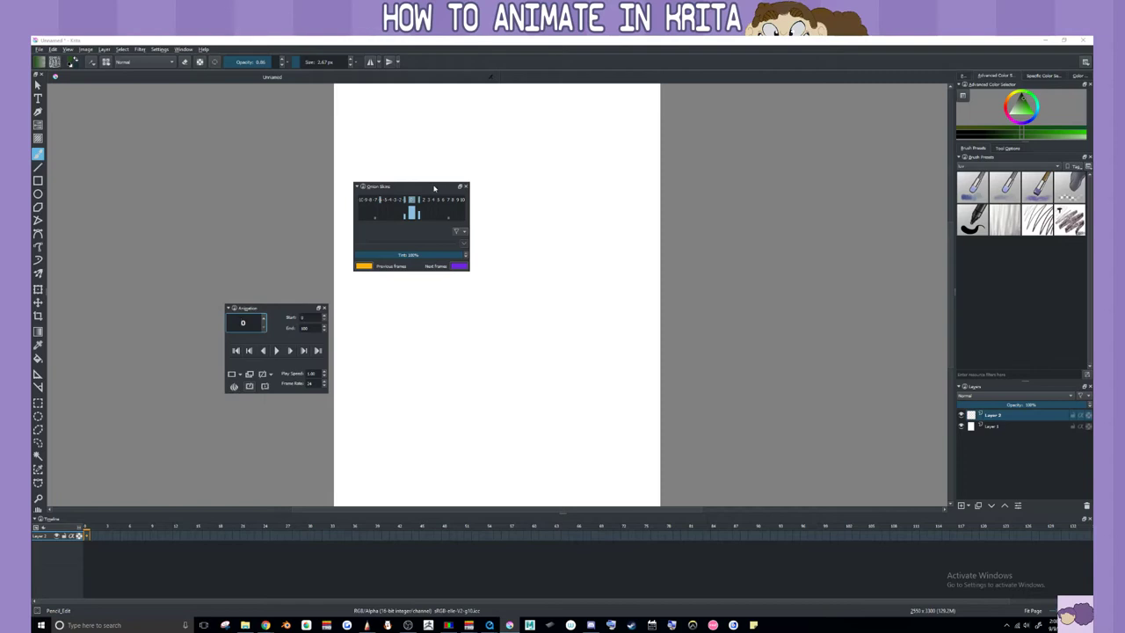
left_click_drag(427, 189, 304, 227)
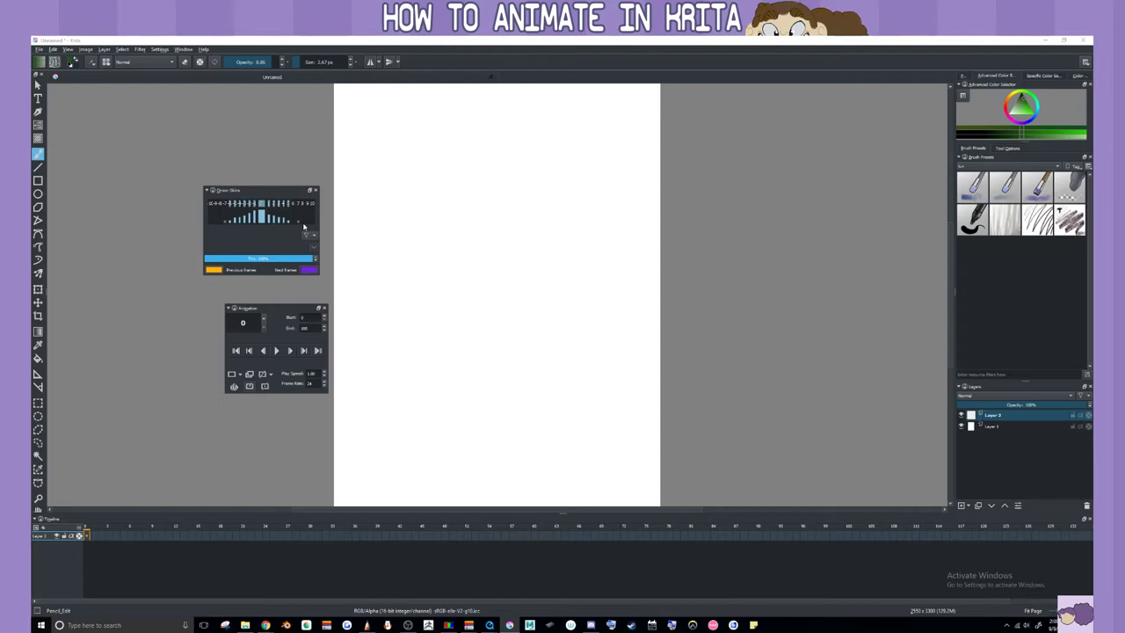
left_click(217, 269)
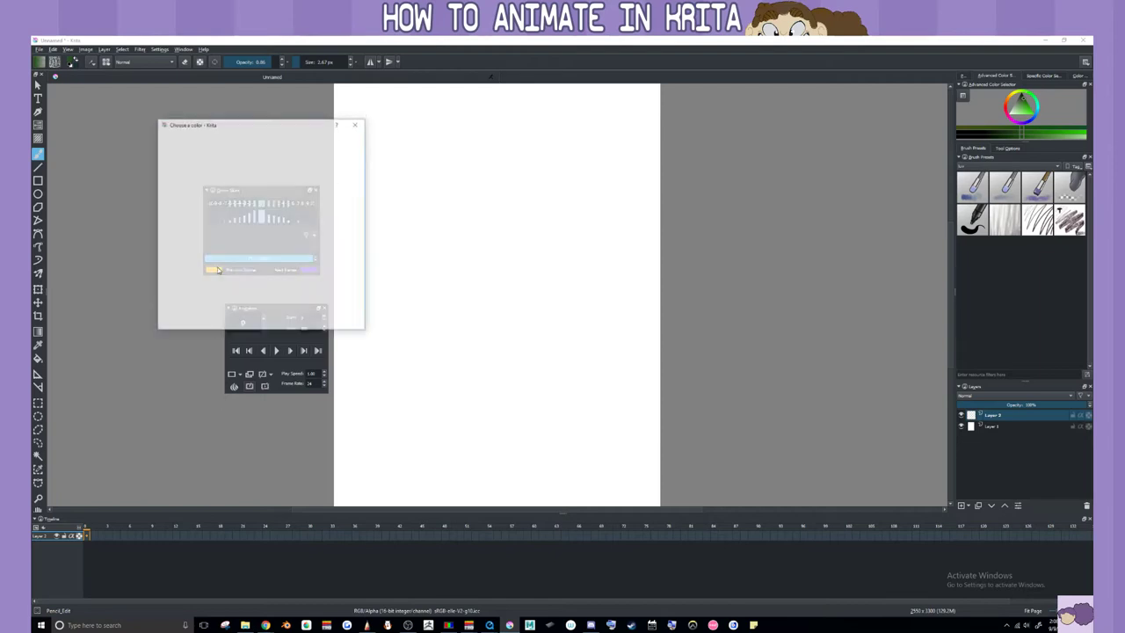
left_click(356, 123)
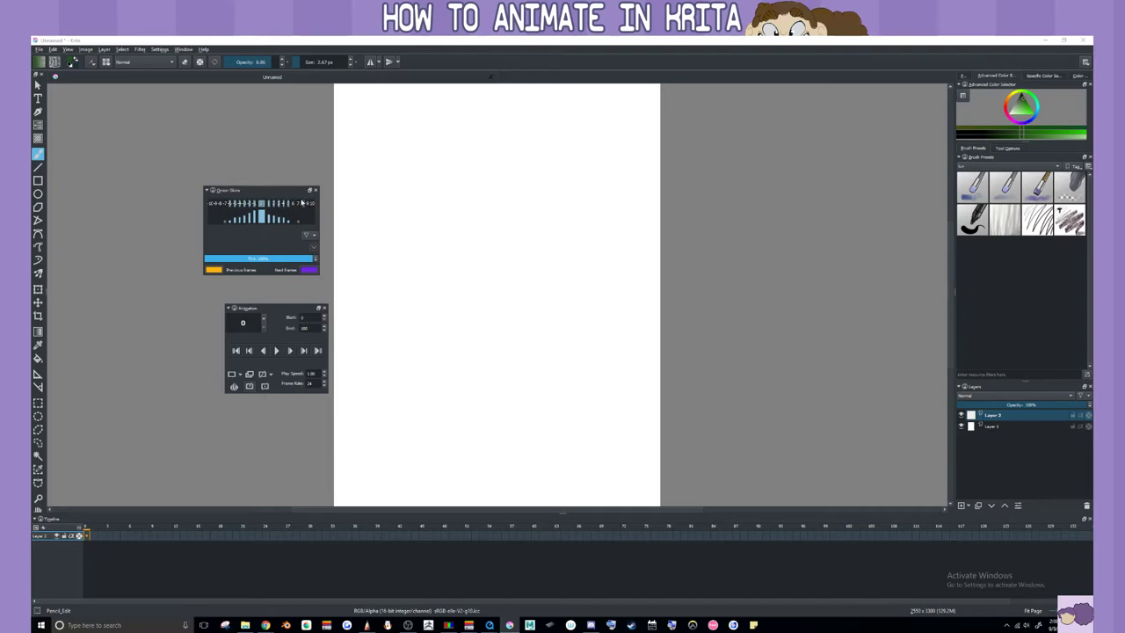
Move the Onion Skins and Animation panels off the canvas and add a blank keyframe at frame 0
left_click_drag(276, 191, 180, 174)
left_click_drag(246, 308, 165, 278)
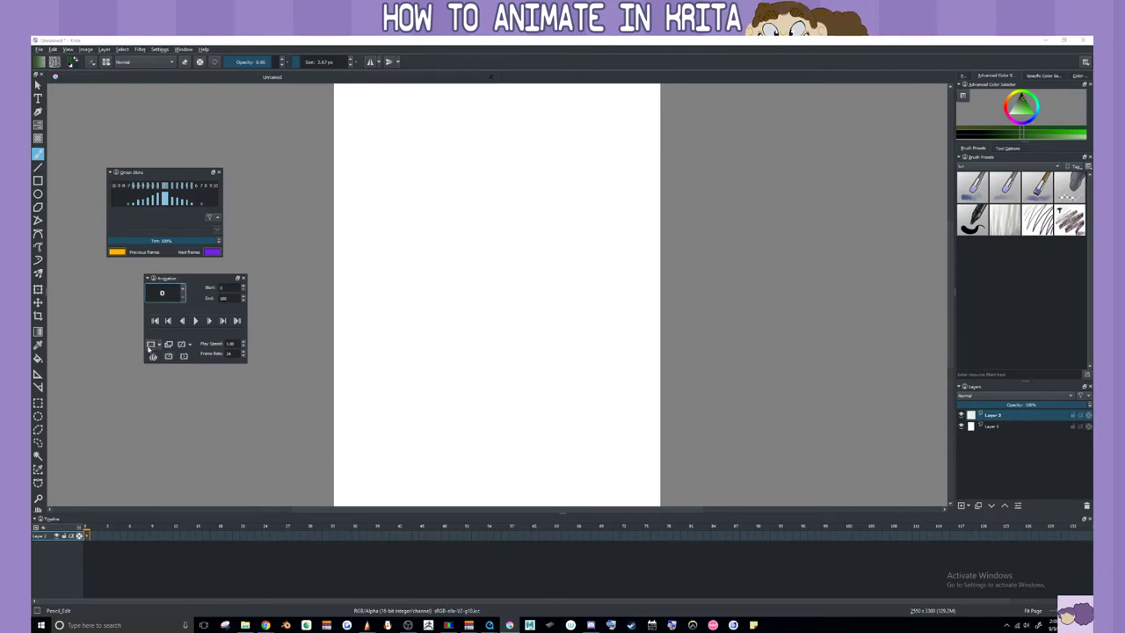
left_click(150, 344)
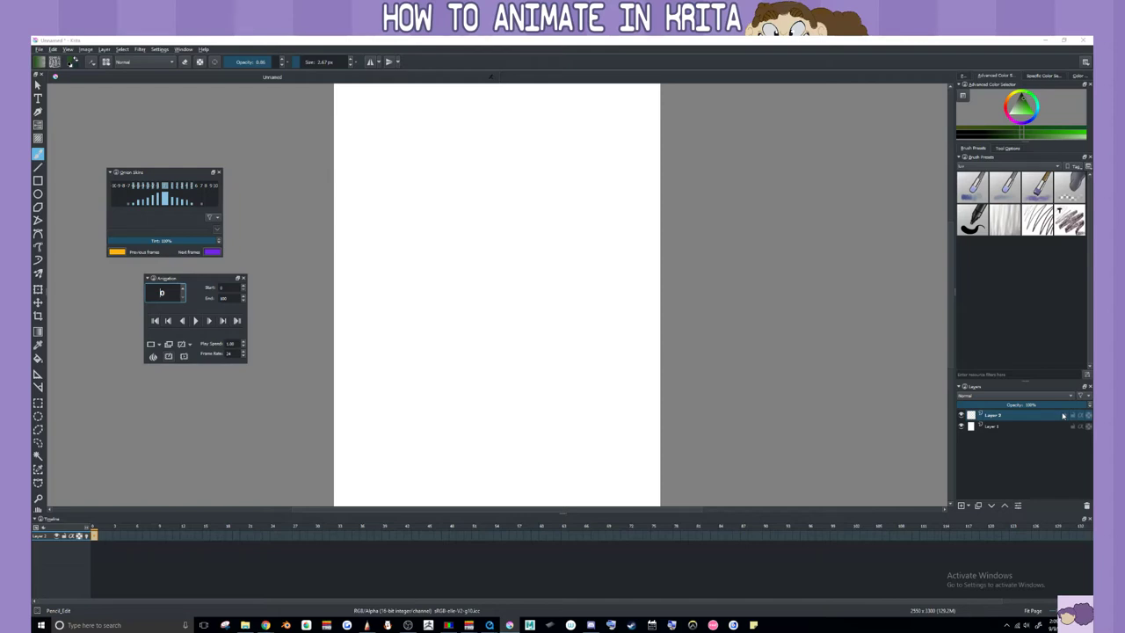
On Layer 1, ink a hill, flower stem, and a house with round window and chimney
left_click(1001, 428)
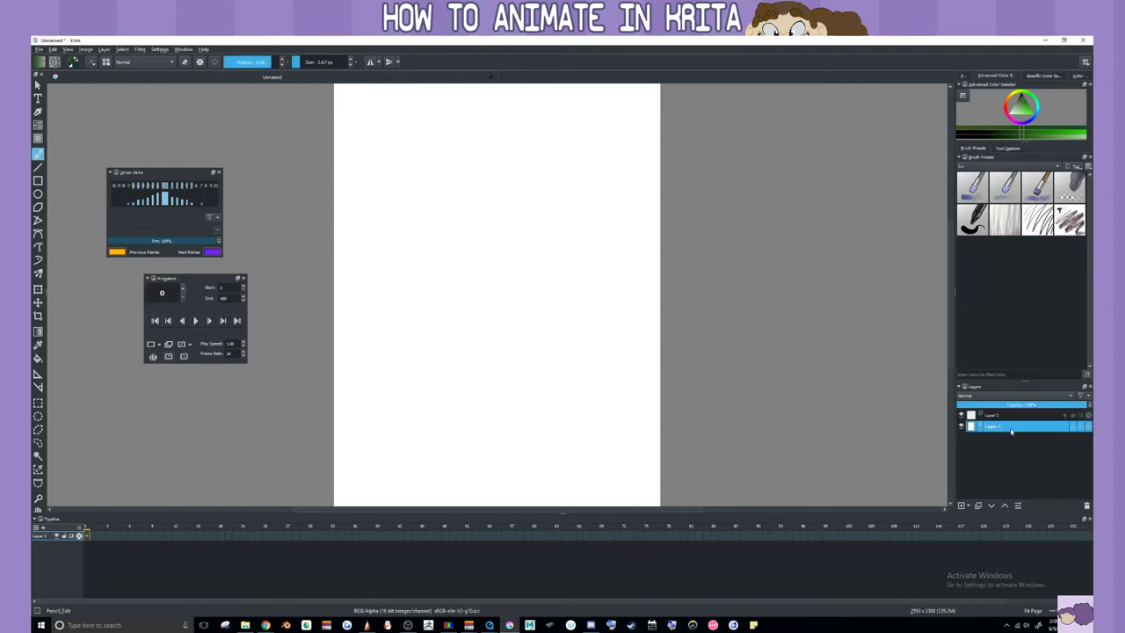
left_click(974, 219)
mouse_move(334, 411)
left_mouse_down()
mouse_move(486, 362)
mouse_move(661, 410)
left_mouse_up()
mouse_move(396, 406)
left_mouse_down()
mouse_move(389, 327)
mouse_move(405, 318)
mouse_move(385, 326)
mouse_move(399, 351)
mouse_move(409, 332)
left_mouse_up()
mouse_move(575, 363)
left_mouse_down()
mouse_move(577, 299)
mouse_move(621, 276)
mouse_move(650, 327)
mouse_move(629, 390)
mouse_move(604, 361)
mouse_move(622, 364)
mouse_move(620, 380)
left_mouse_up()
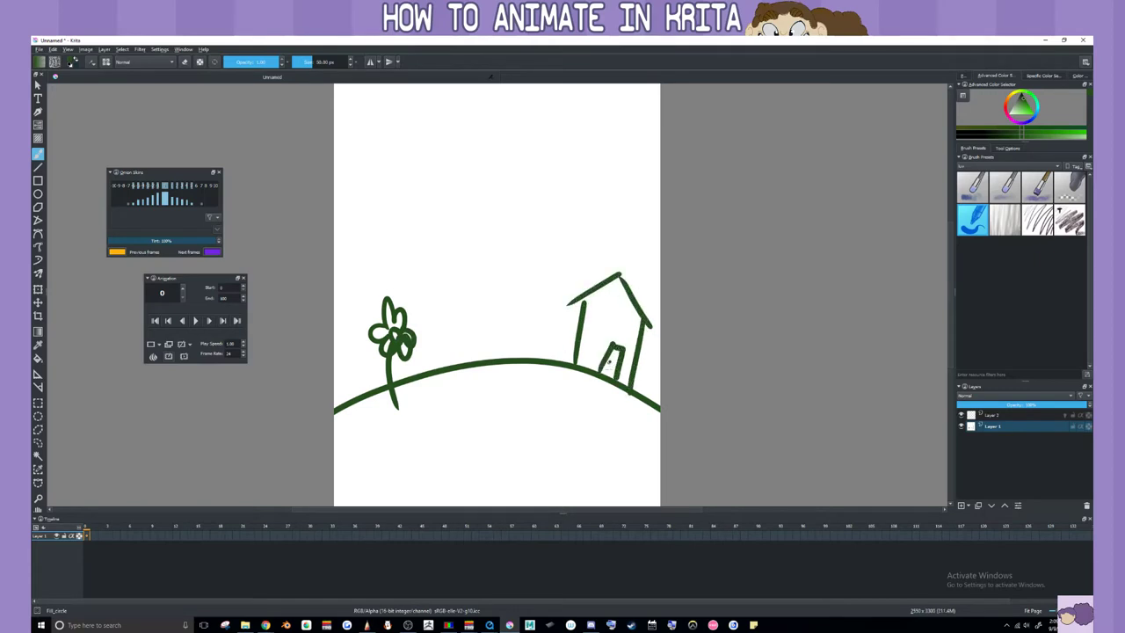
left_click(611, 358)
mouse_move(594, 303)
left_mouse_down()
mouse_move(589, 323)
mouse_move(599, 303)
mouse_move(610, 312)
left_mouse_up()
left_click_drag(600, 302, 598, 327)
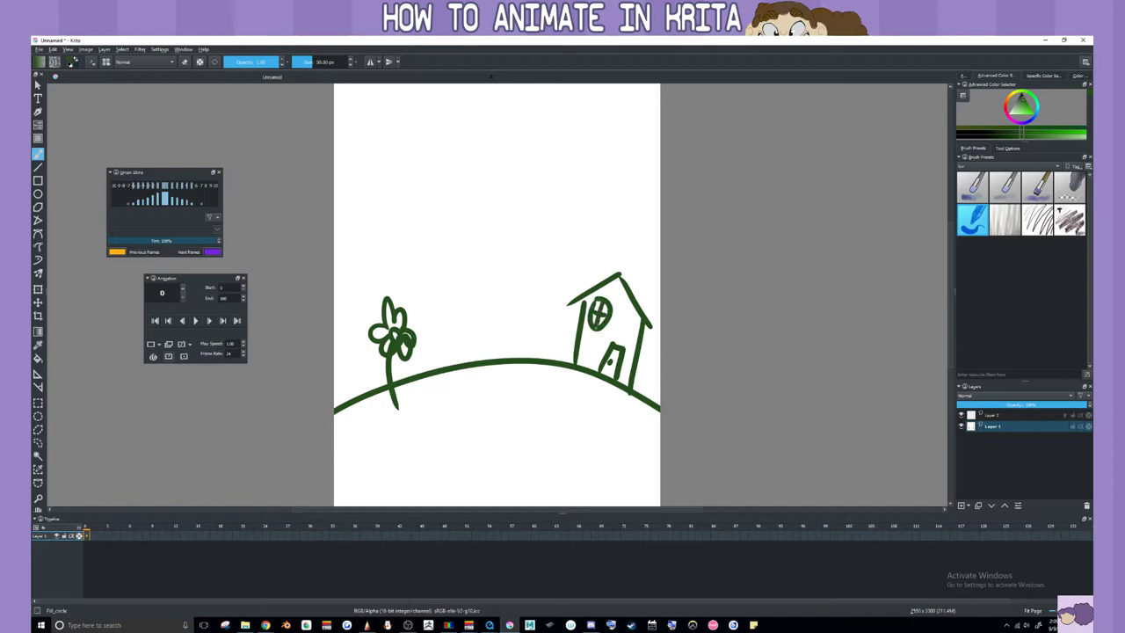
mouse_move(635, 296)
left_mouse_down()
mouse_move(643, 276)
mouse_move(656, 280)
left_mouse_up()
mouse_move(656, 279)
left_mouse_down()
mouse_move(650, 303)
mouse_move(635, 219)
mouse_move(587, 97)
mouse_move(513, 85)
left_mouse_up()
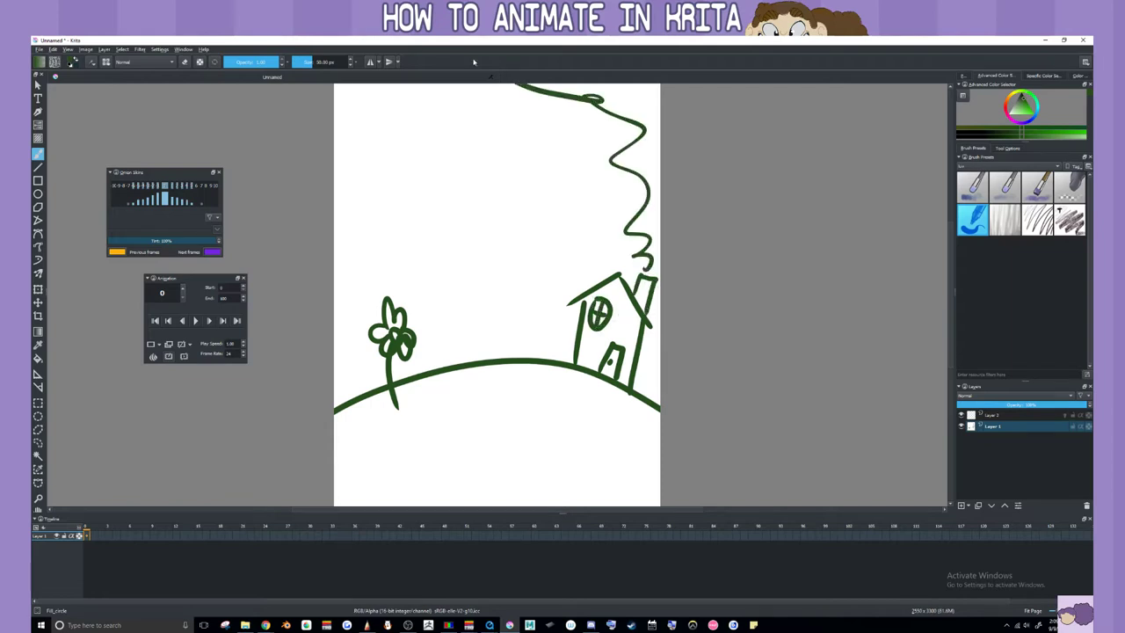
Draw a sun with sunglasses, nose, smile and short rays, then scrub the timeline
mouse_move(332, 187)
left_mouse_down()
mouse_move(433, 112)
mouse_move(440, 84)
left_mouse_up()
mouse_move(334, 111)
left_mouse_down()
mouse_move(420, 106)
mouse_move(330, 114)
mouse_move(338, 132)
mouse_move(367, 112)
mouse_move(334, 113)
mouse_move(347, 132)
mouse_move(348, 114)
mouse_move(420, 121)
mouse_move(398, 109)
mouse_move(397, 130)
mouse_move(390, 113)
mouse_move(420, 130)
left_mouse_up()
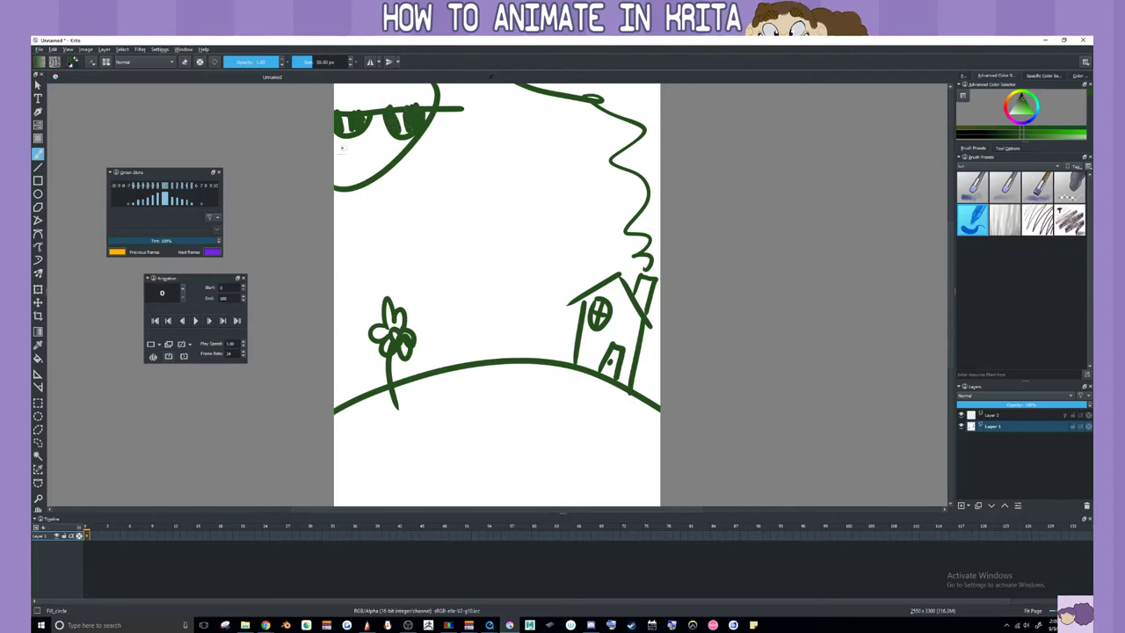
mouse_move(342, 146)
left_mouse_down()
mouse_move(355, 151)
mouse_move(348, 173)
mouse_move(378, 158)
mouse_move(359, 167)
left_mouse_up()
left_click_drag(339, 206, 361, 257)
left_click_drag(385, 181, 422, 220)
left_click_drag(433, 148, 466, 162)
left_click_drag(450, 109, 483, 113)
left_click_drag(359, 216, 375, 233)
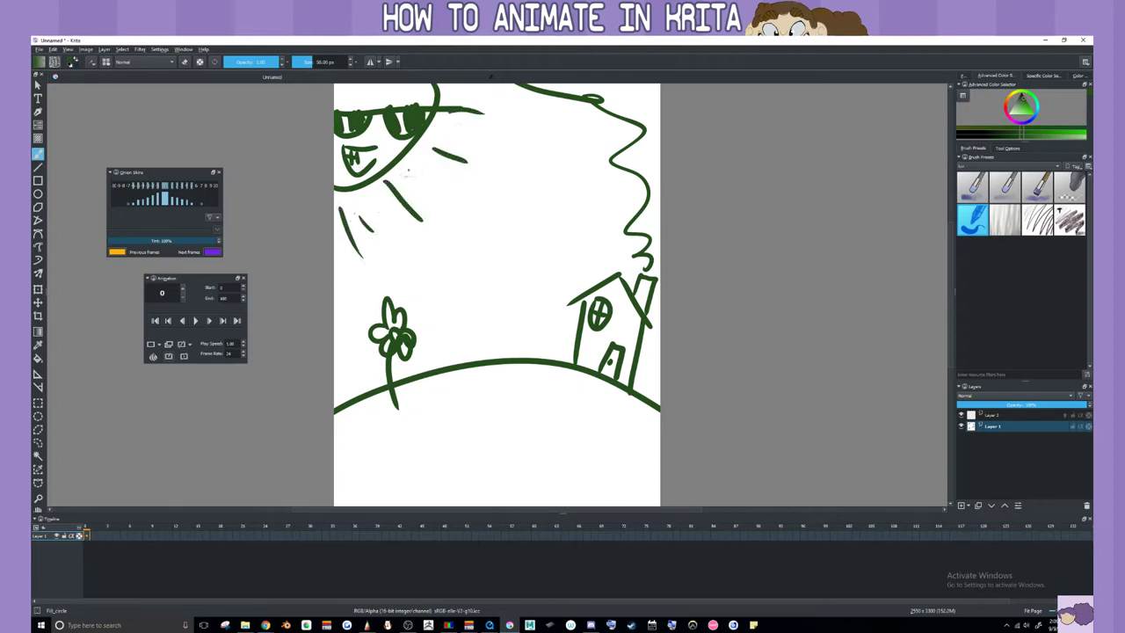
left_click_drag(420, 167, 432, 179)
left_click_drag(455, 126, 462, 132)
left_click_drag(452, 95, 467, 101)
left_click_drag(108, 528, 601, 527)
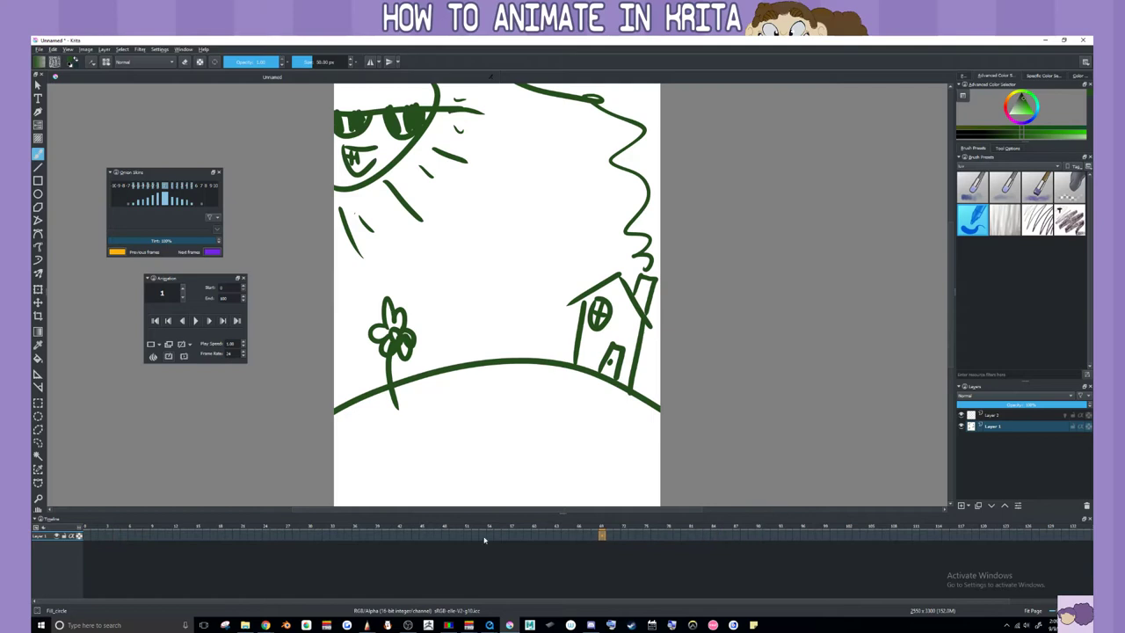
left_click_drag(483, 540, 86, 534)
Make Layer 2 the active layer in the Layers docker
left_click(1053, 417)
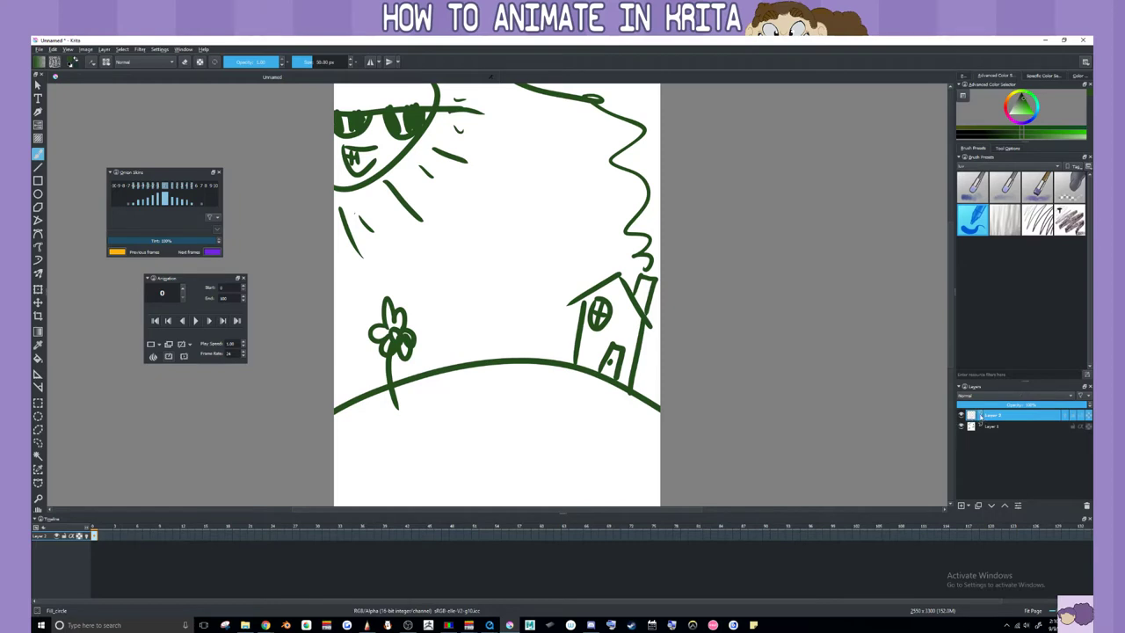
Add a new layer and then delete it again
mouse_move(1052, 417)
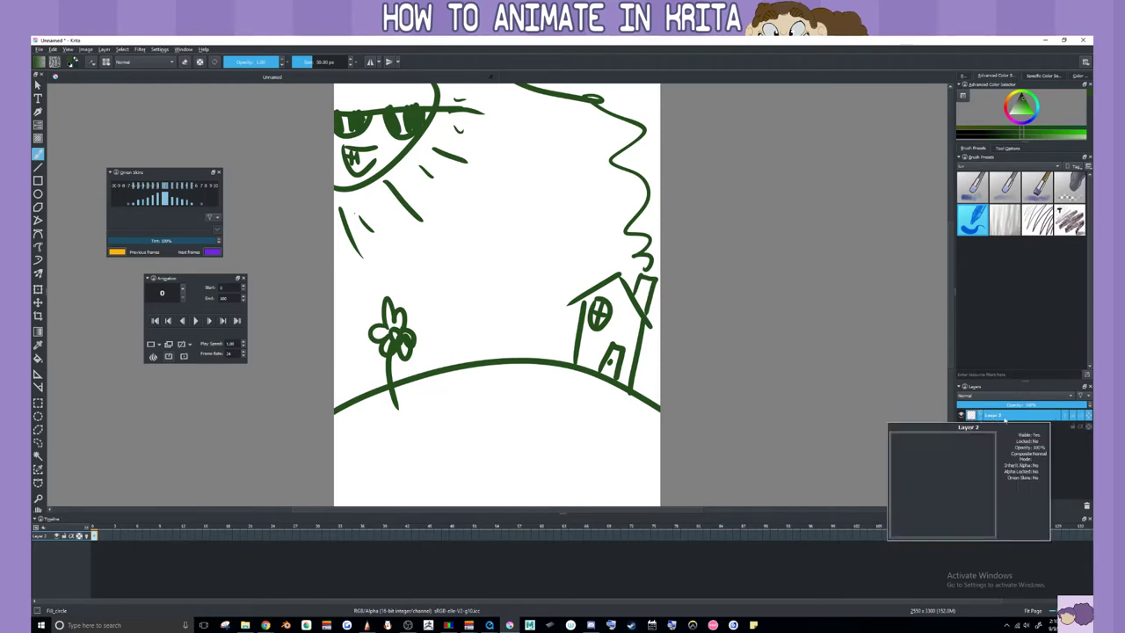
left_click(963, 506)
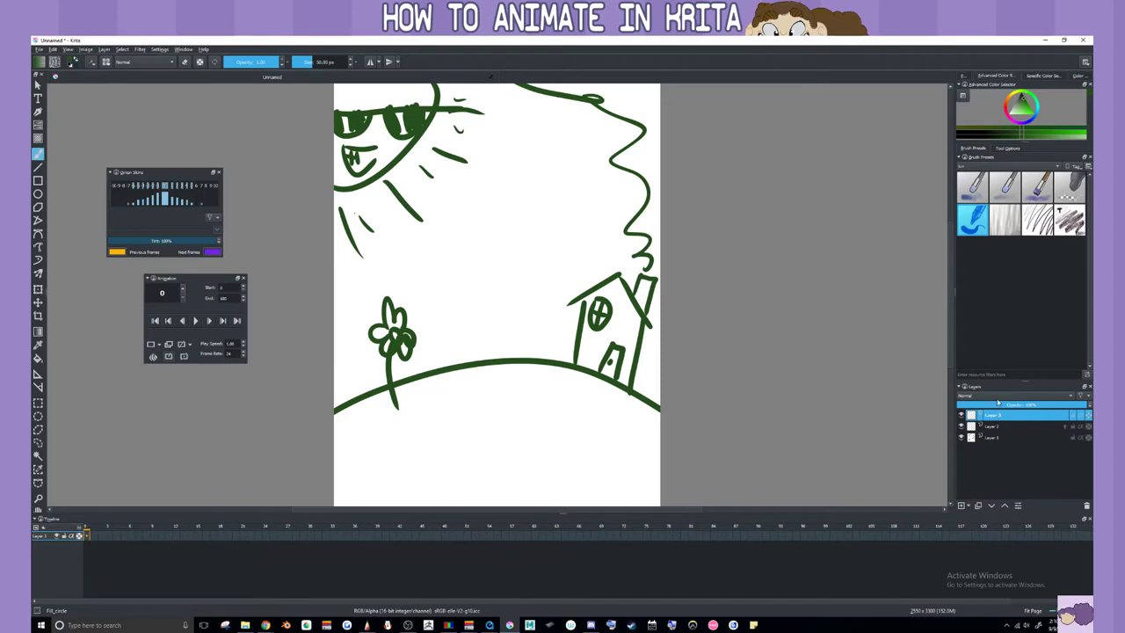
mouse_move(967, 420)
left_click(1087, 505)
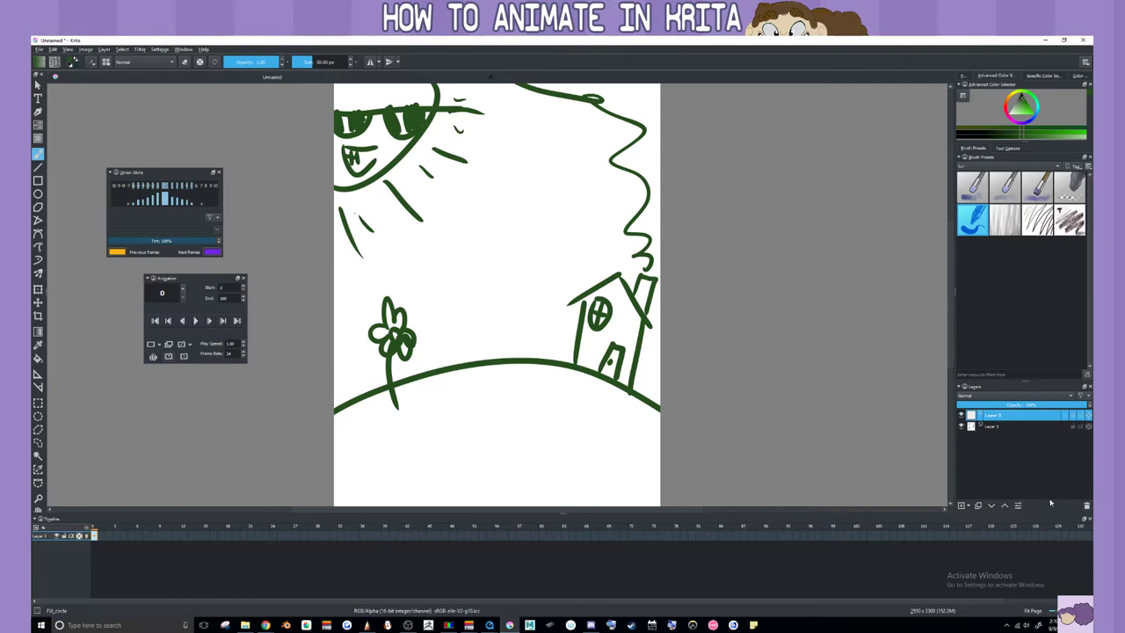
Create a Layer 2 keyframe, move it to frame 7, enable onion skins, then close crashed Krita
left_click(95, 536)
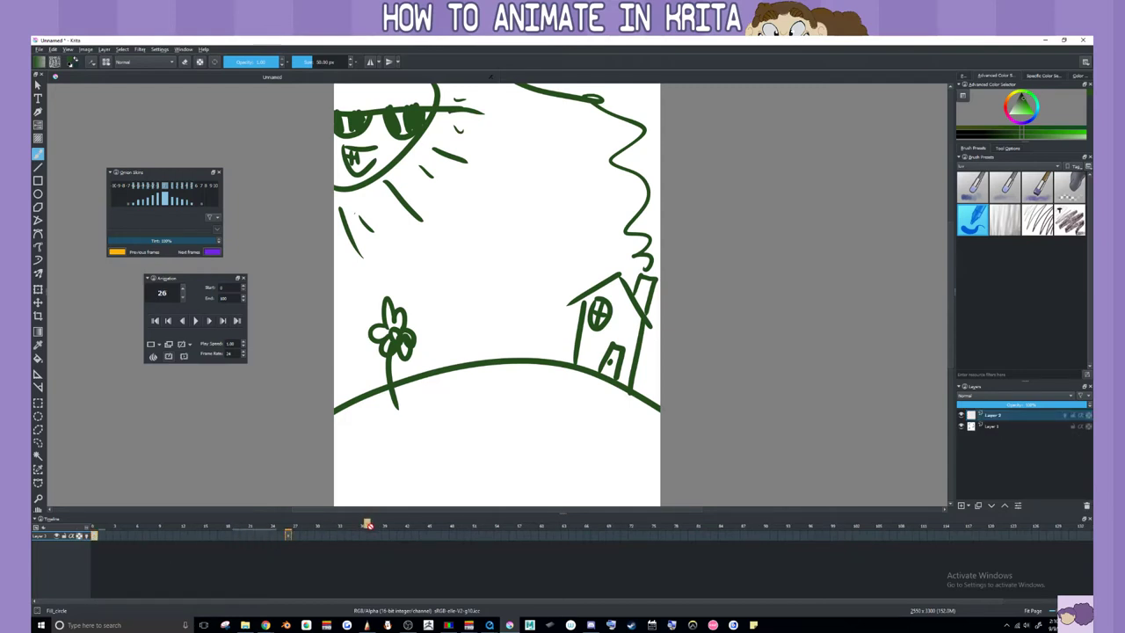
double_click(288, 536)
left_click_drag(231, 542, 148, 537)
left_click(158, 536)
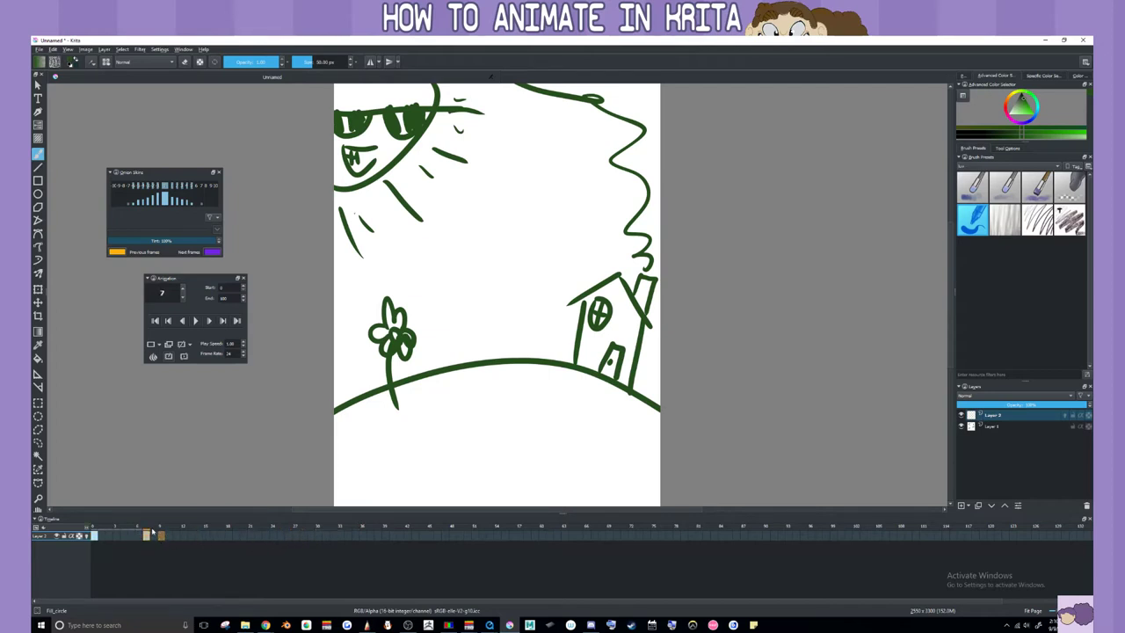
left_click(95, 536)
left_click(87, 537)
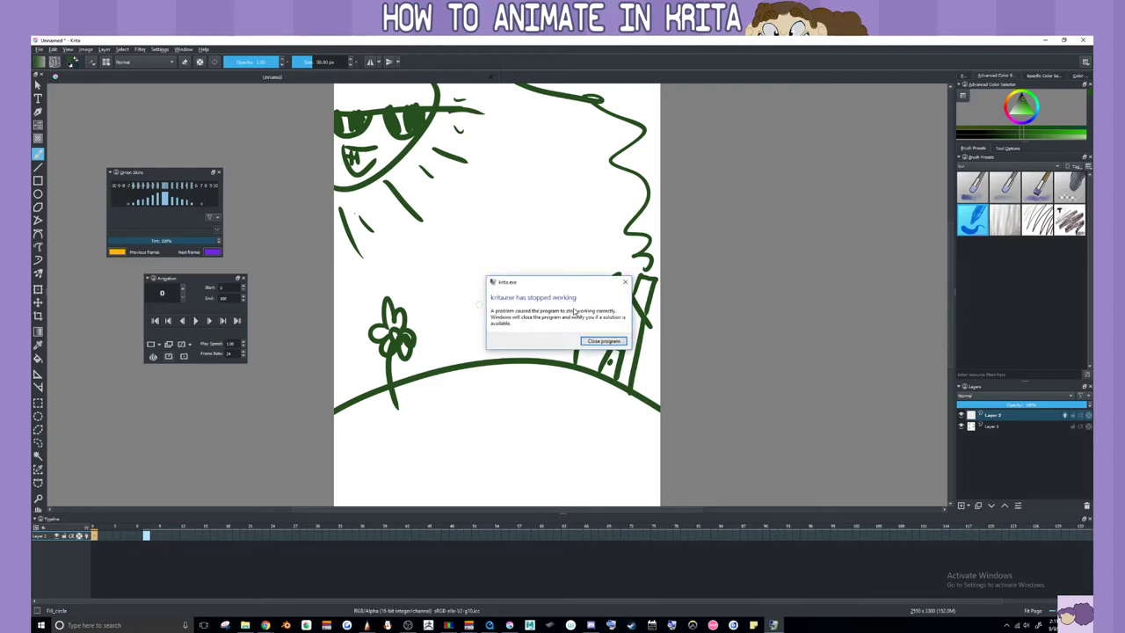
left_click(604, 341)
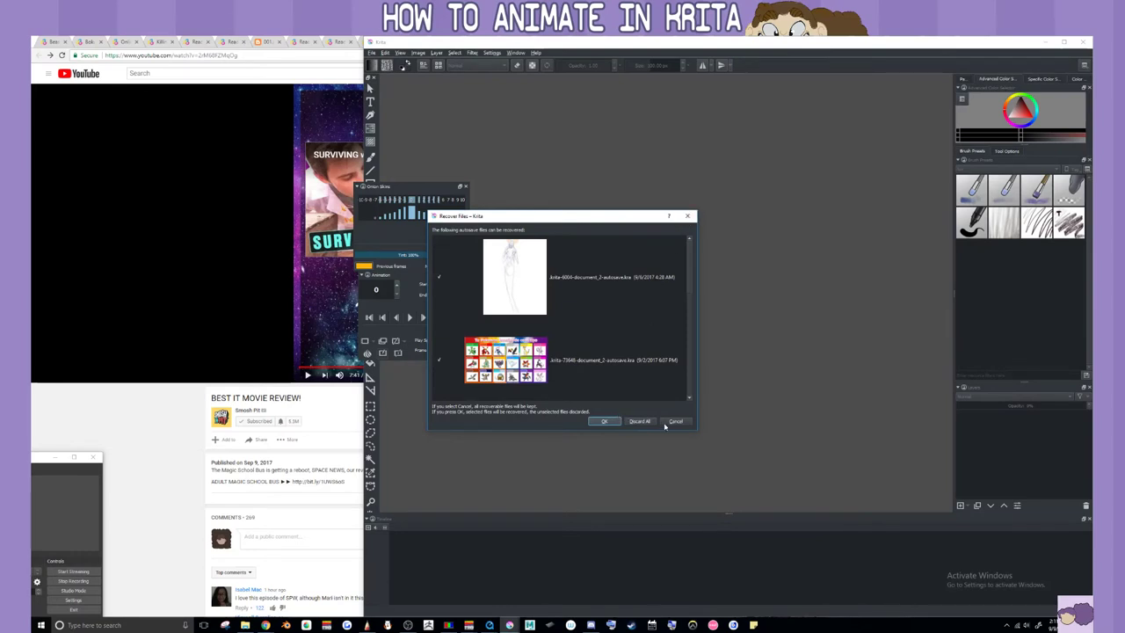
Scroll the Recover Files list of autosaved documents
mouse_move(690, 292)
left_mouse_down()
mouse_move(693, 361)
mouse_move(690, 290)
left_mouse_up()
Dismiss file recovery, maximize the window, and create a new blank 2550 × 3300 px document
left_click(689, 213)
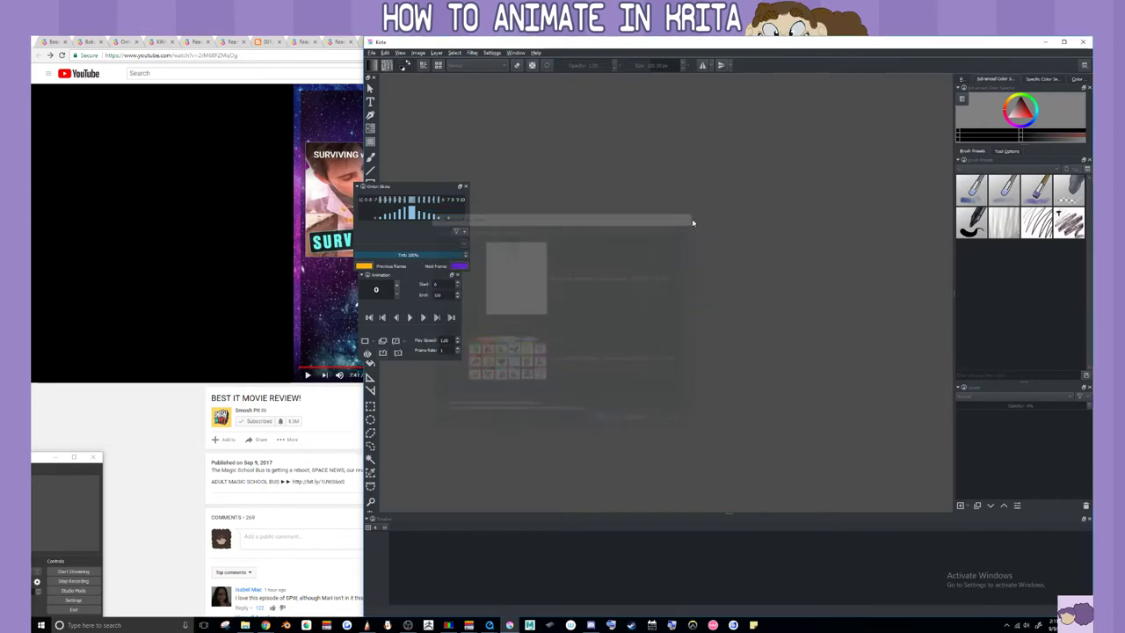
left_click(1064, 41)
left_click(39, 48)
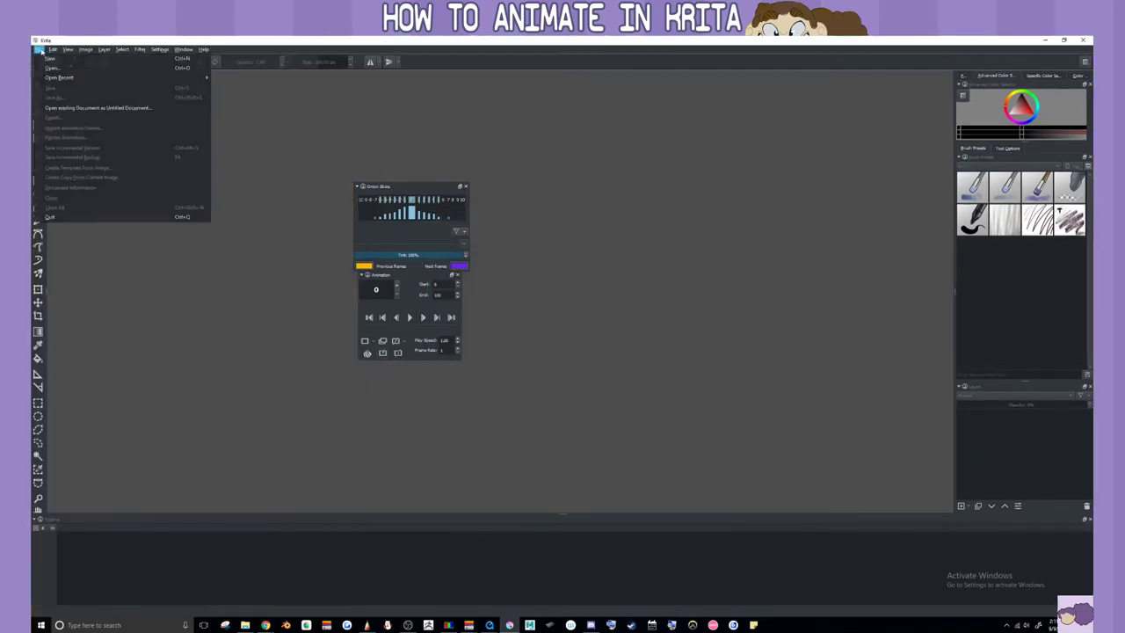
left_click(58, 57)
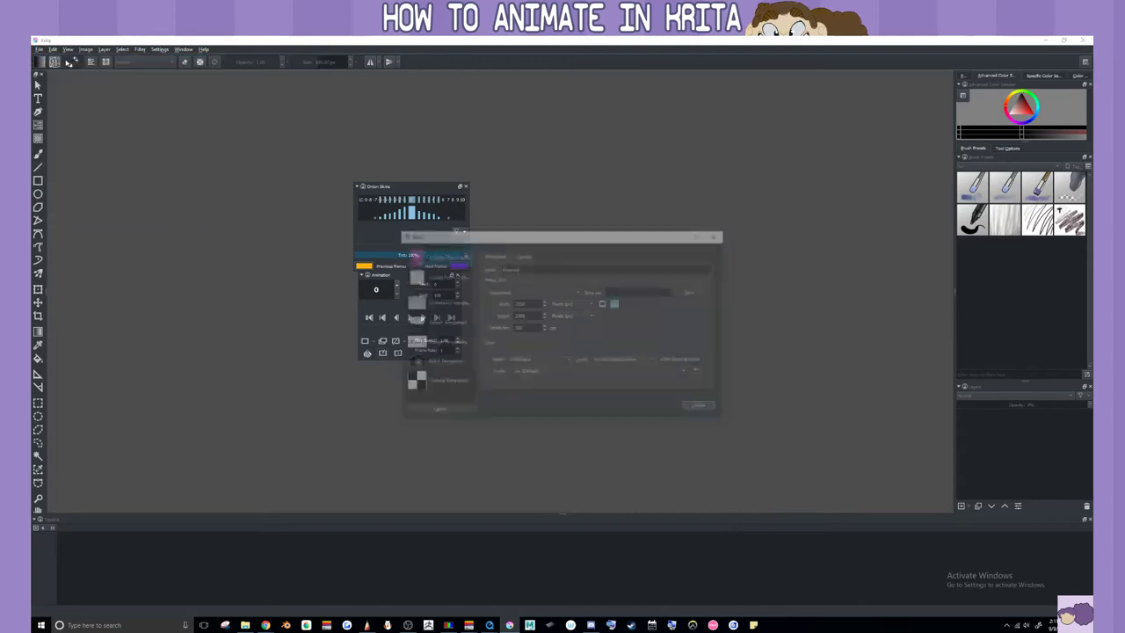
left_click(702, 409)
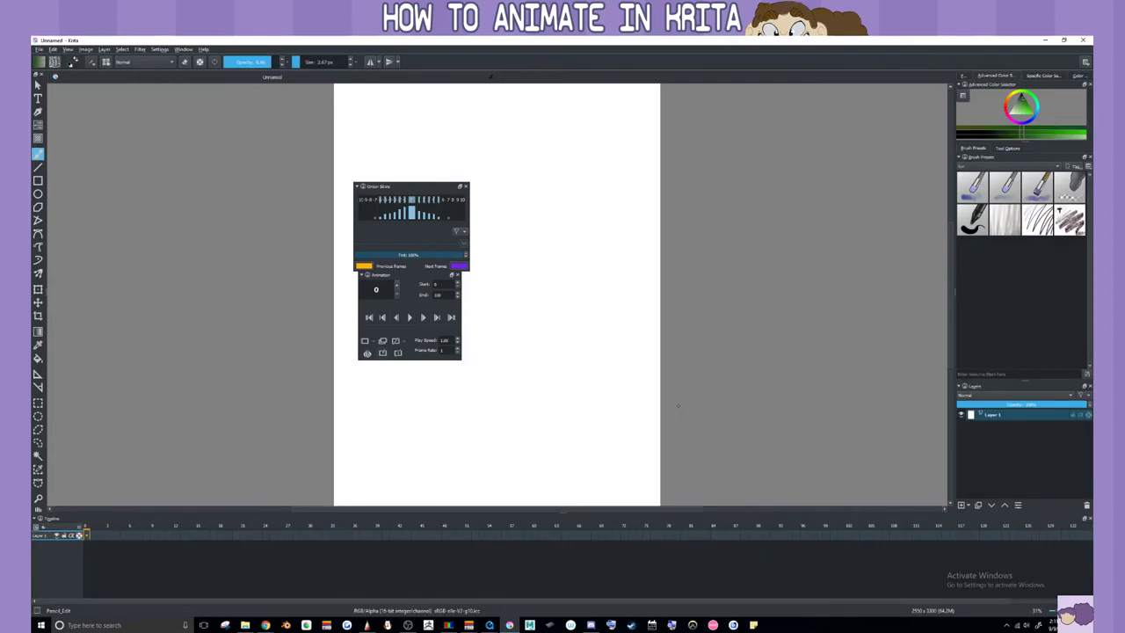
Switch to a larger brush and paint the green hill curve across the canvas, redoing it once
left_click_drag(652, 402, 224, 462)
left_click(972, 220)
mouse_move(733, 463)
left_mouse_down()
mouse_move(367, 415)
mouse_move(239, 477)
left_mouse_up()
key("ctrl+z")
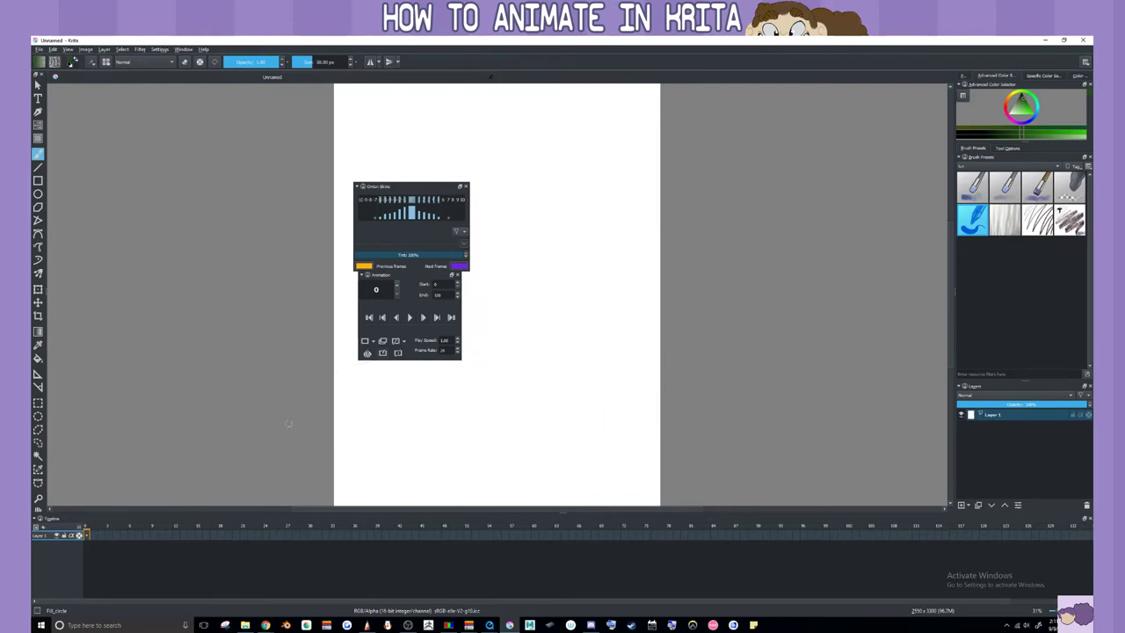
mouse_move(299, 402)
left_mouse_down()
mouse_move(476, 392)
mouse_move(677, 491)
left_mouse_up()
Draw the sun at top left with sunglasses, grinning teeth and a few short rays
left_click_drag(313, 179, 431, 92)
mouse_move(313, 110)
left_mouse_down()
mouse_move(421, 95)
mouse_move(362, 100)
mouse_move(396, 103)
mouse_move(413, 85)
mouse_move(336, 107)
mouse_move(393, 94)
mouse_move(427, 104)
left_mouse_up()
left_click_drag(362, 115, 385, 130)
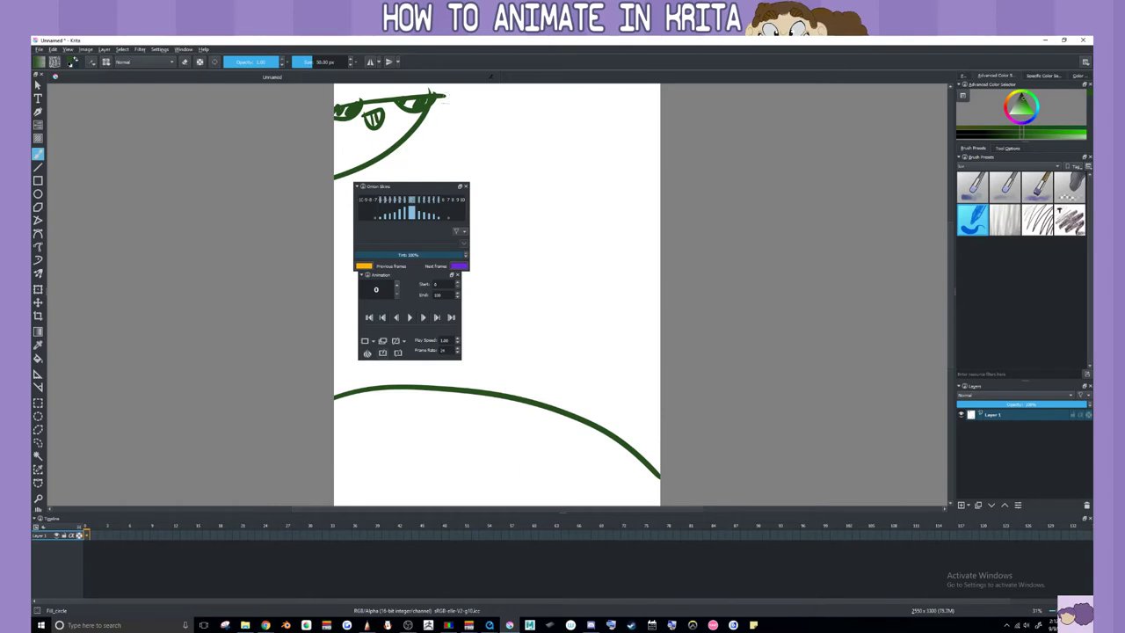
mouse_move(441, 96)
left_mouse_down()
mouse_move(464, 104)
mouse_move(451, 125)
left_mouse_up()
left_click_drag(413, 139, 428, 155)
mouse_move(392, 160)
left_mouse_down()
mouse_move(341, 185)
mouse_move(346, 206)
mouse_move(376, 187)
left_mouse_up()
Move the Onion Skin and Animation dockers aside and add zigzag rays around the sun
left_click_drag(426, 190, 182, 122)
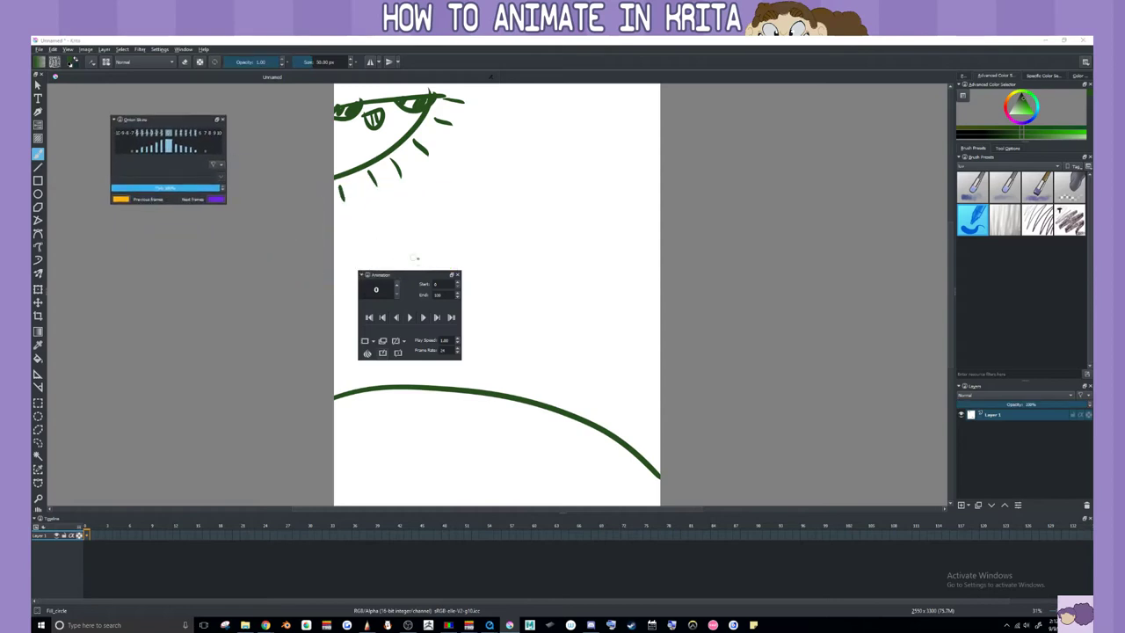
left_click_drag(421, 274, 186, 246)
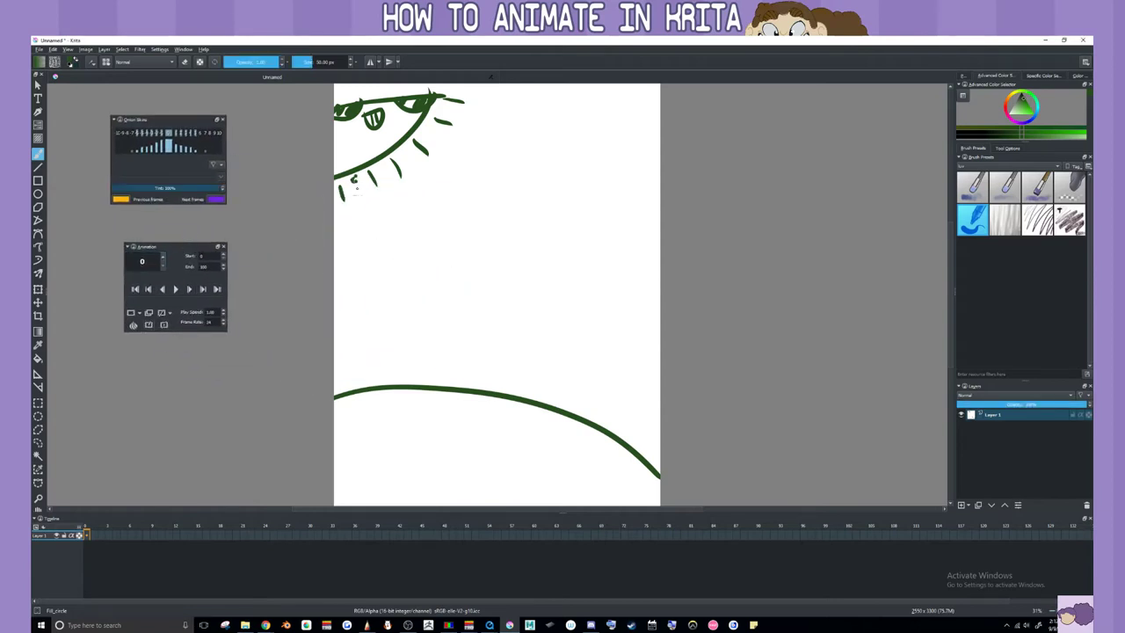
left_click_drag(358, 174, 355, 197)
mouse_move(379, 167)
left_mouse_down()
mouse_move(393, 185)
mouse_move(403, 172)
left_mouse_up()
left_click_drag(412, 153, 416, 167)
left_click_drag(426, 129, 430, 141)
mouse_move(435, 132)
left_mouse_down()
mouse_move(442, 145)
mouse_move(454, 122)
mouse_move(466, 122)
left_mouse_up()
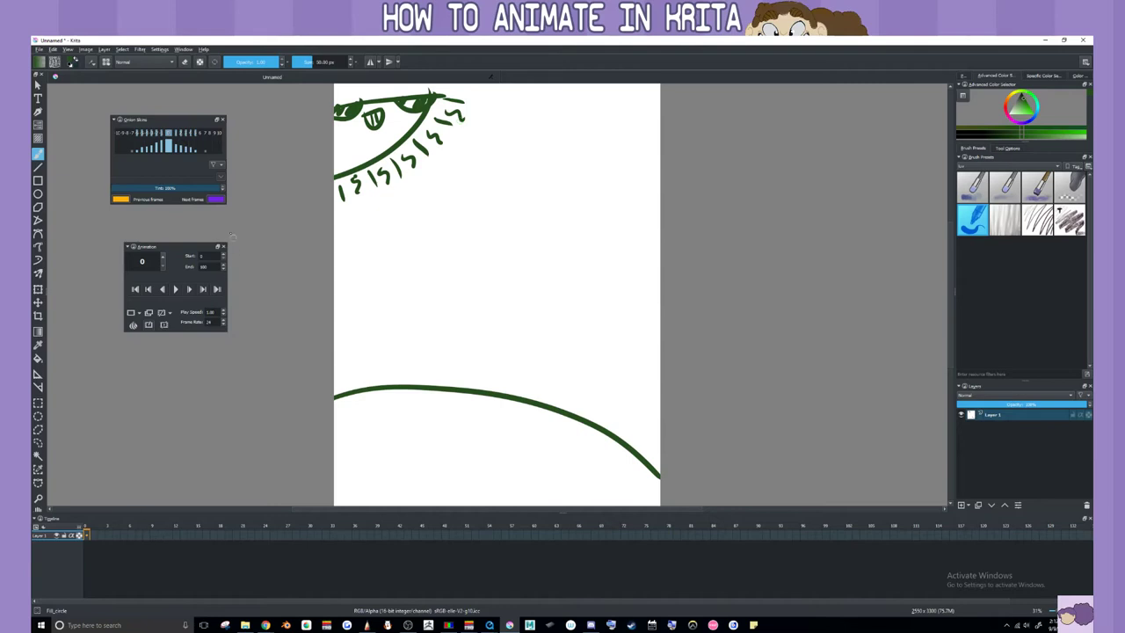
Undo the accidentally added blank keyframe from the Edit menu
left_click(130, 312)
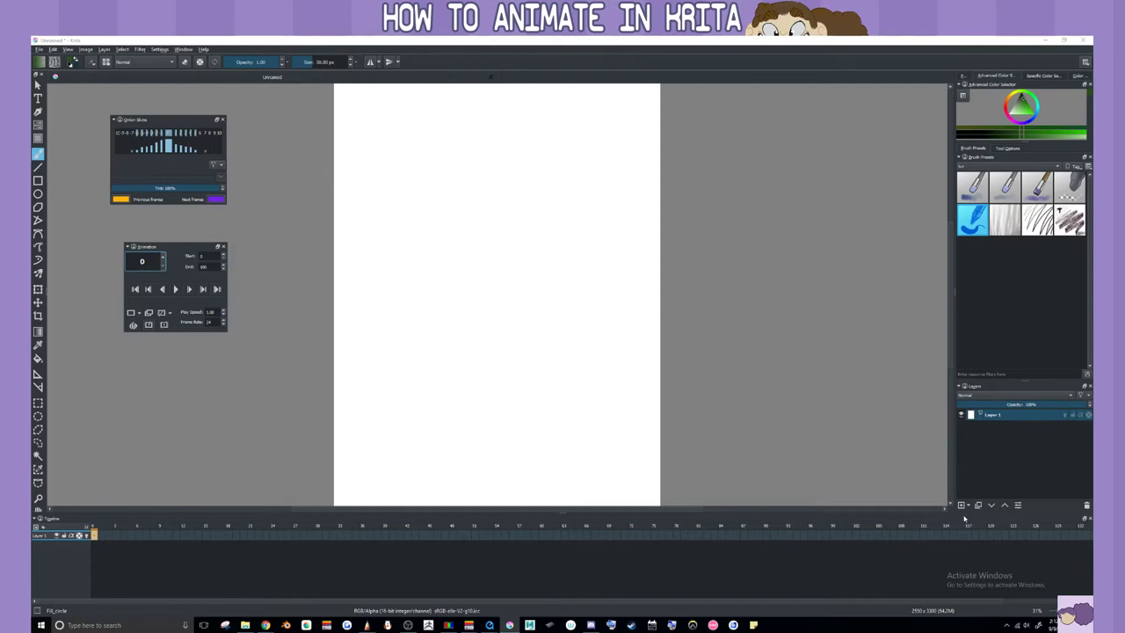
left_click(54, 50)
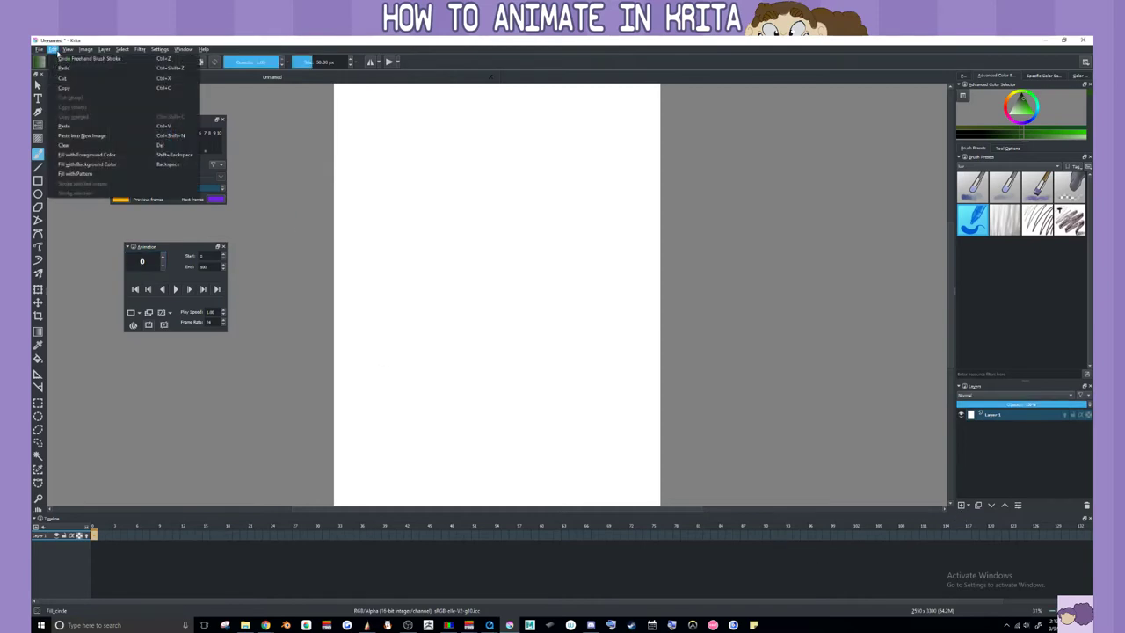
left_click(83, 62)
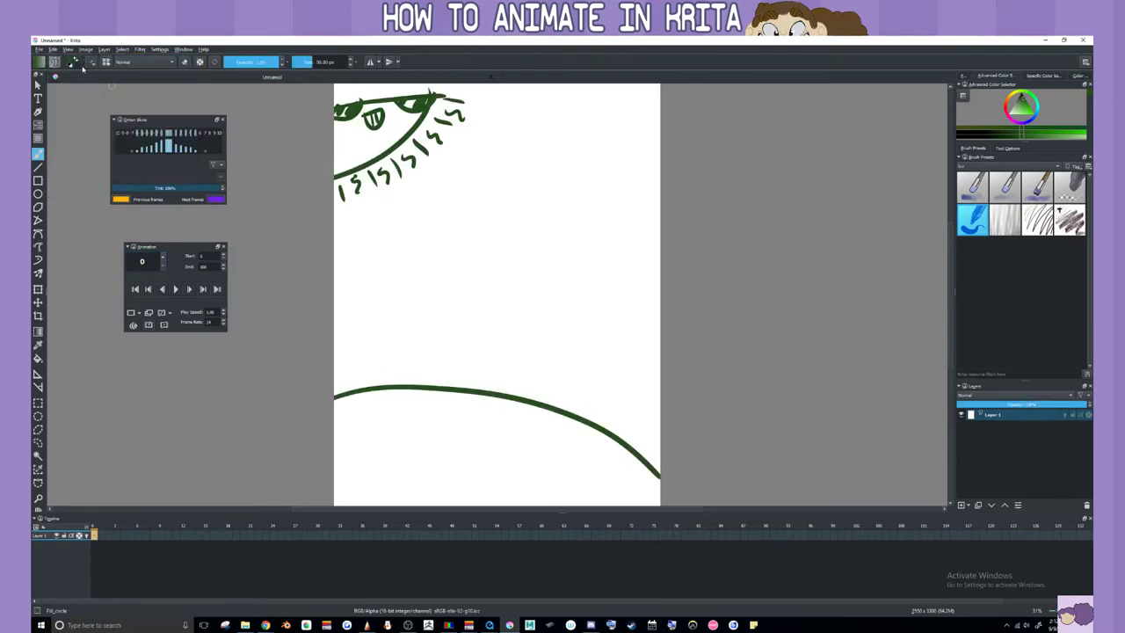
Add Layer 2, select its frame 0, and paint the stick figure's round head
left_click(961, 504)
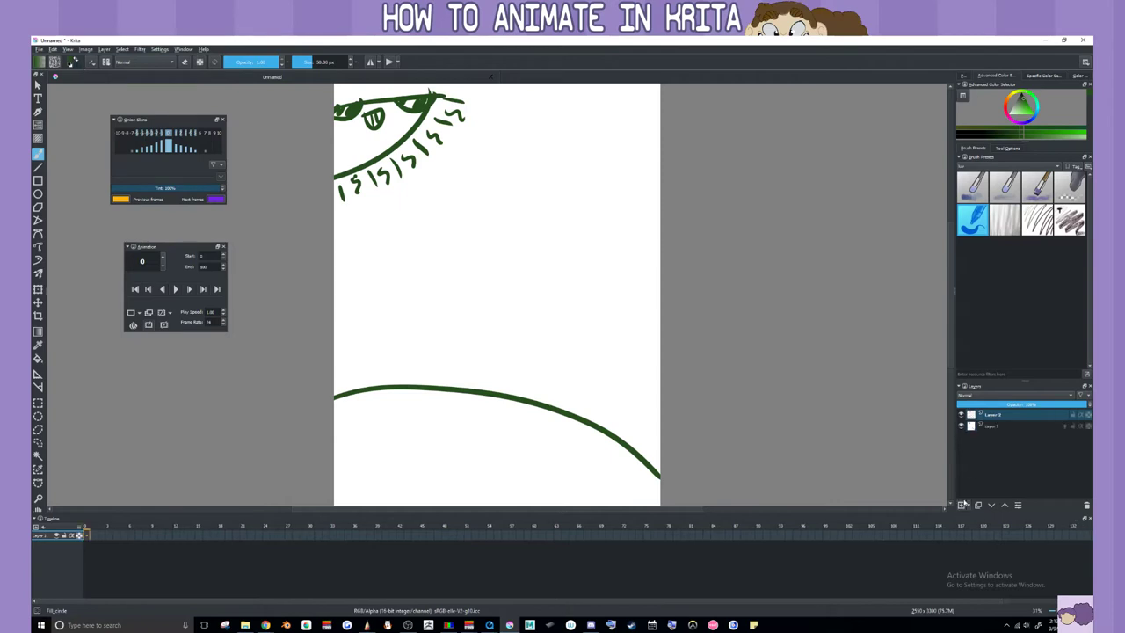
left_click(995, 417)
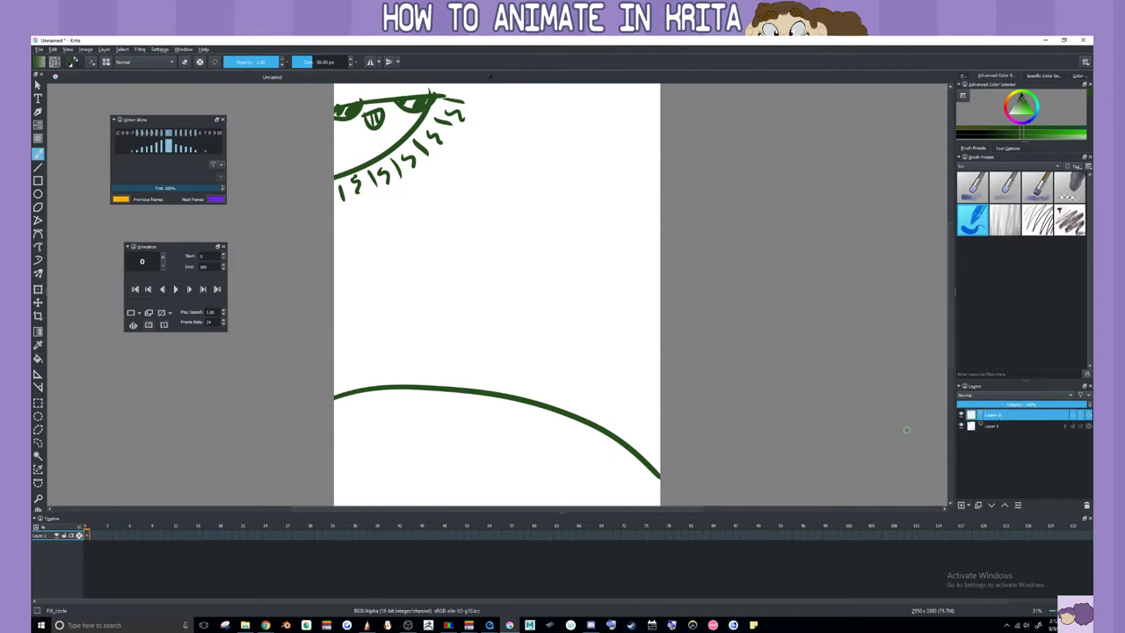
left_click(94, 535)
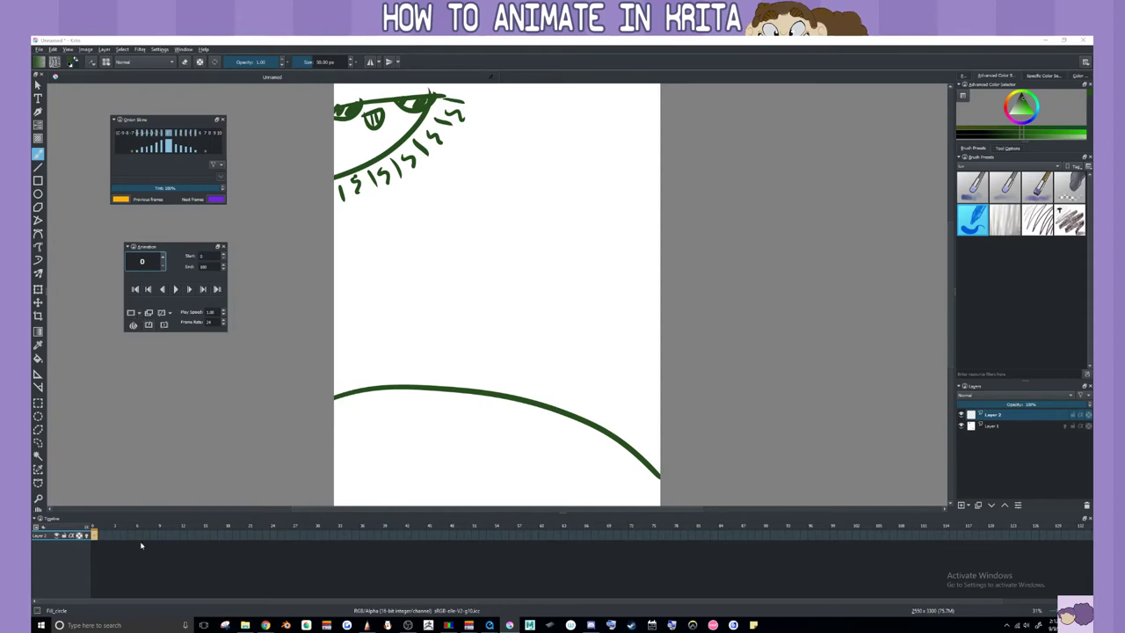
left_click(123, 535)
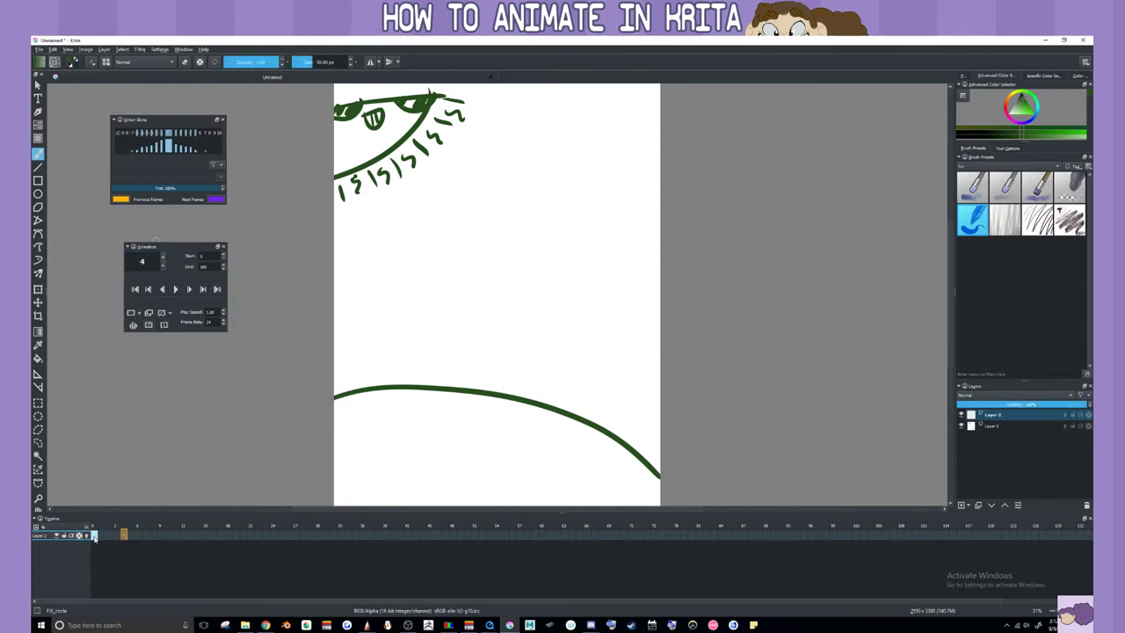
left_click(94, 536)
mouse_move(452, 289)
left_mouse_down()
mouse_move(463, 327)
mouse_move(450, 289)
left_mouse_up()
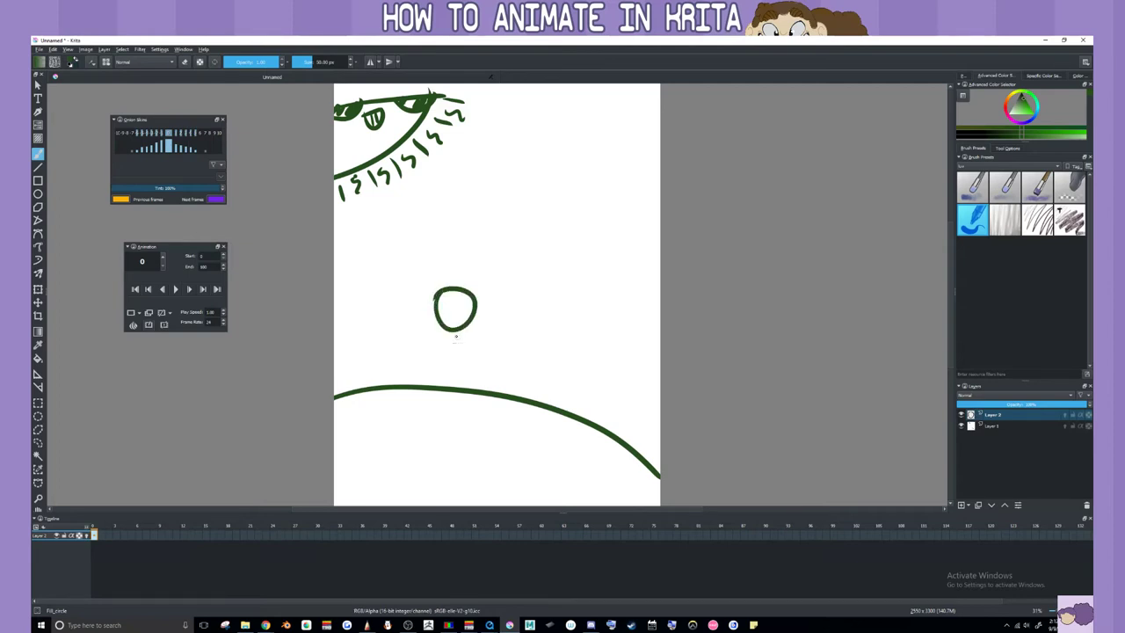
Paint the figure's body, eyes, smiling mouth, two legs and curly hair on Layer 2
mouse_move(448, 331)
left_mouse_down()
mouse_move(439, 414)
mouse_move(441, 359)
mouse_move(478, 339)
left_mouse_up()
left_click_drag(444, 301, 444, 310)
mouse_move(461, 302)
left_mouse_down()
mouse_move(450, 326)
mouse_move(459, 314)
left_mouse_up()
left_click_drag(437, 417, 452, 458)
mouse_move(436, 419)
left_mouse_down()
mouse_move(407, 460)
mouse_move(470, 453)
left_mouse_up()
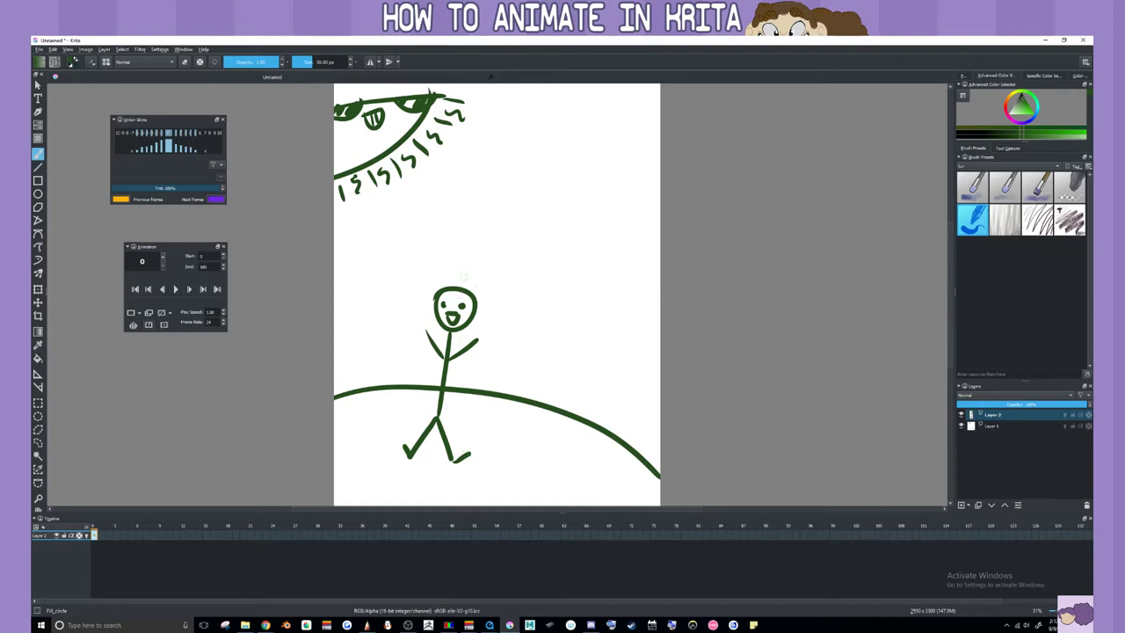
mouse_move(436, 303)
left_mouse_down()
mouse_move(453, 270)
mouse_move(478, 275)
mouse_move(489, 300)
mouse_move(467, 289)
mouse_move(493, 308)
left_mouse_up()
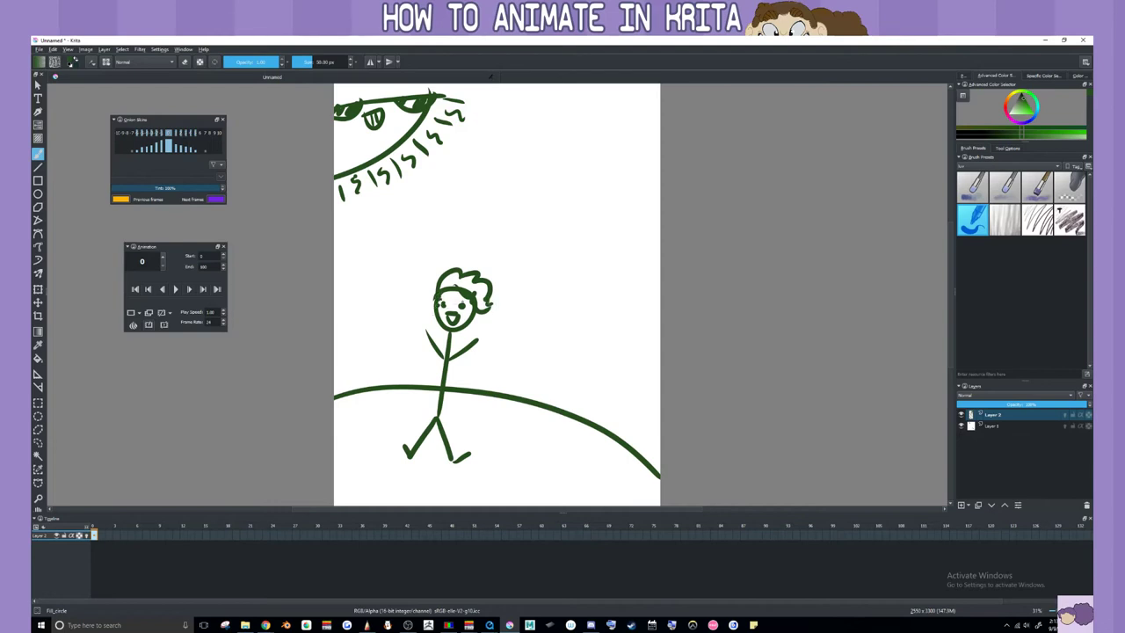
mouse_move(436, 300)
left_mouse_down()
mouse_move(433, 315)
mouse_move(480, 313)
left_mouse_up()
left_click(122, 535)
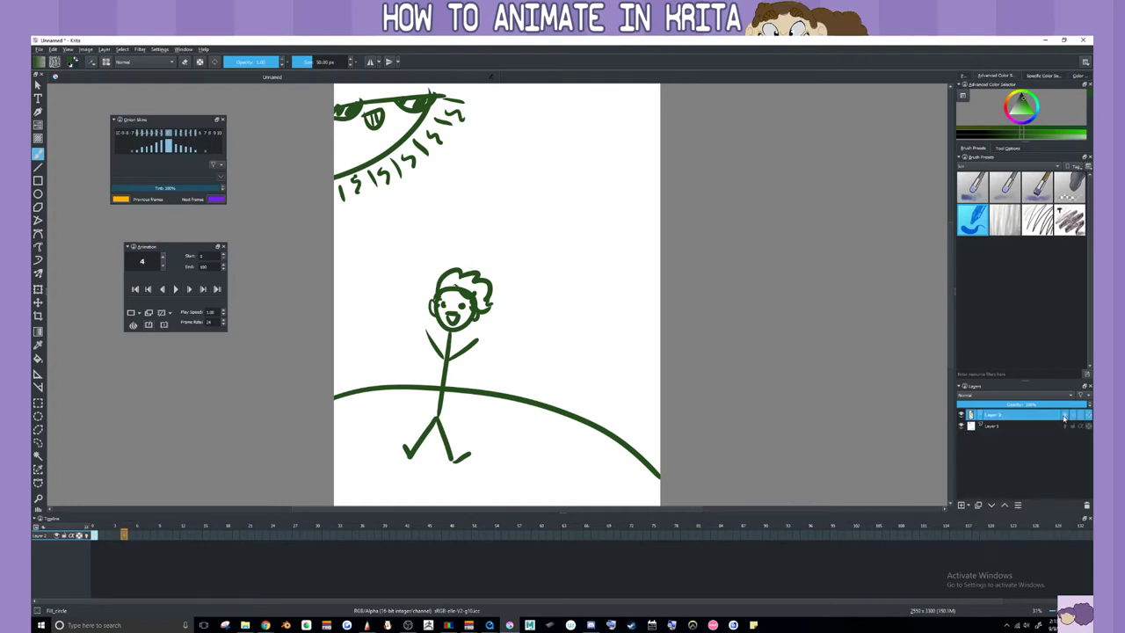
Enable onion skins on frame 4 and adjust the onion skin tint strength
left_click(131, 312)
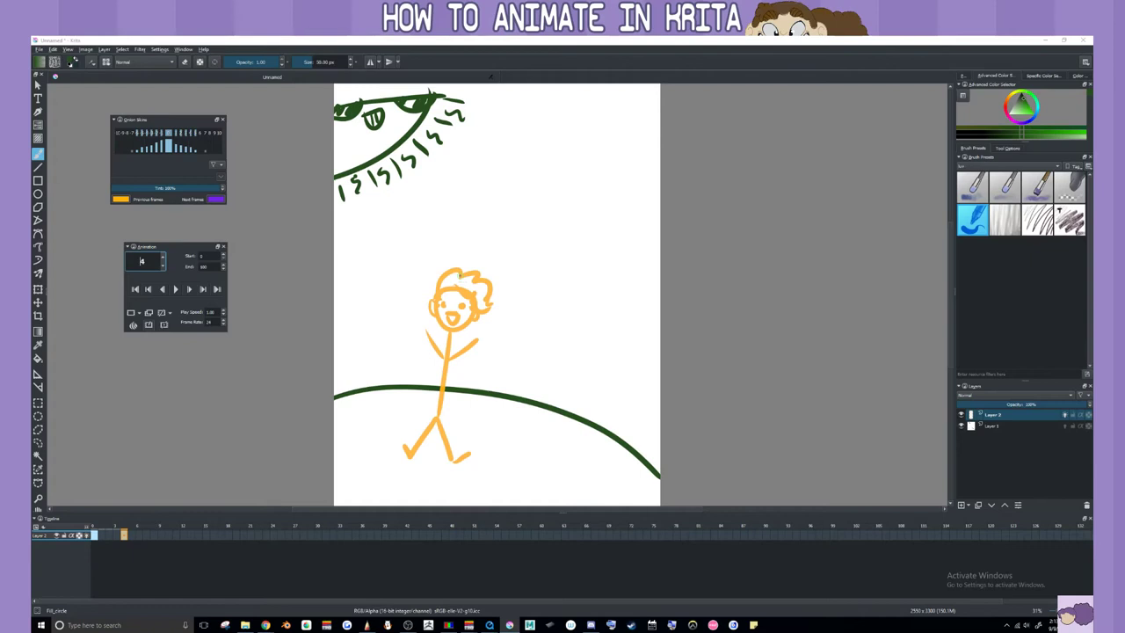
left_click_drag(145, 187, 192, 189)
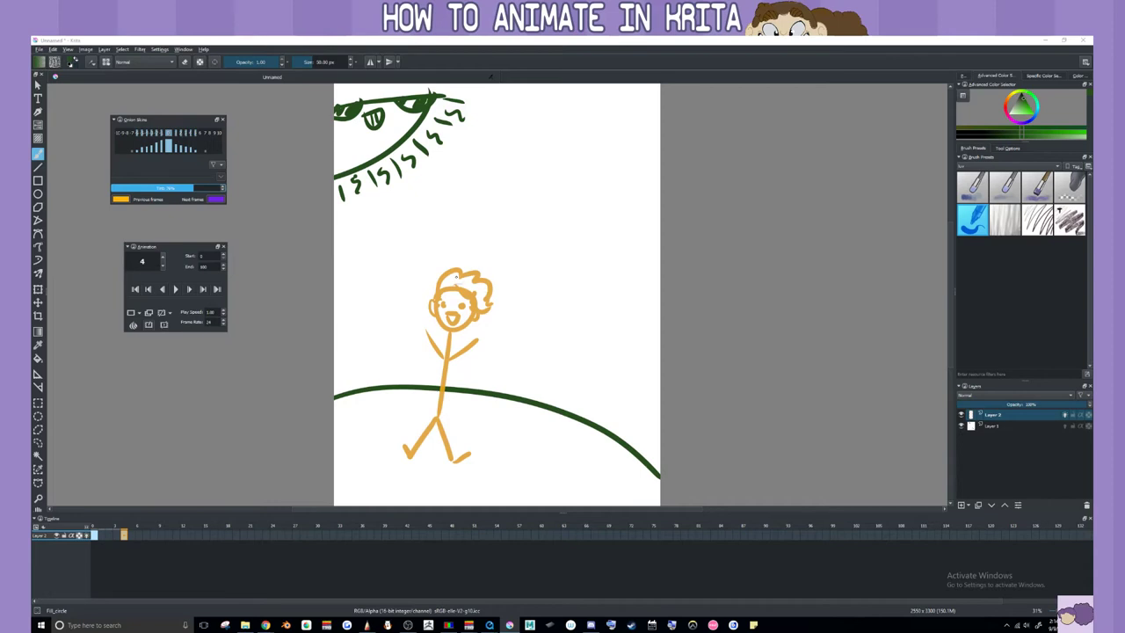
On frame 4, trace the new pose: leg, moved head circle, nose and mouth, raised arm
mouse_move(437, 422)
left_mouse_down()
mouse_move(455, 458)
mouse_move(413, 456)
mouse_move(445, 402)
mouse_move(448, 331)
left_mouse_up()
mouse_move(420, 289)
left_mouse_down()
mouse_move(458, 292)
mouse_move(434, 272)
mouse_move(481, 280)
mouse_move(464, 311)
mouse_move(413, 316)
mouse_move(422, 327)
mouse_move(445, 305)
mouse_move(432, 305)
mouse_move(442, 324)
left_mouse_up()
left_click_drag(430, 318, 444, 322)
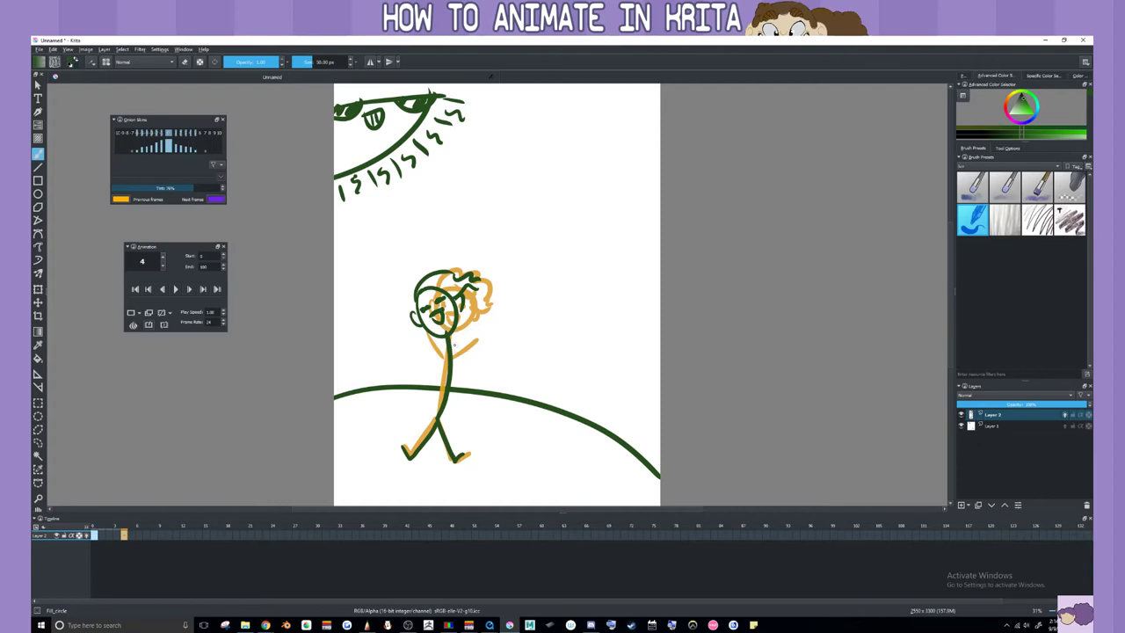
mouse_move(453, 346)
left_mouse_down()
mouse_move(484, 337)
mouse_move(450, 357)
mouse_move(408, 332)
left_mouse_up()
left_click(109, 535)
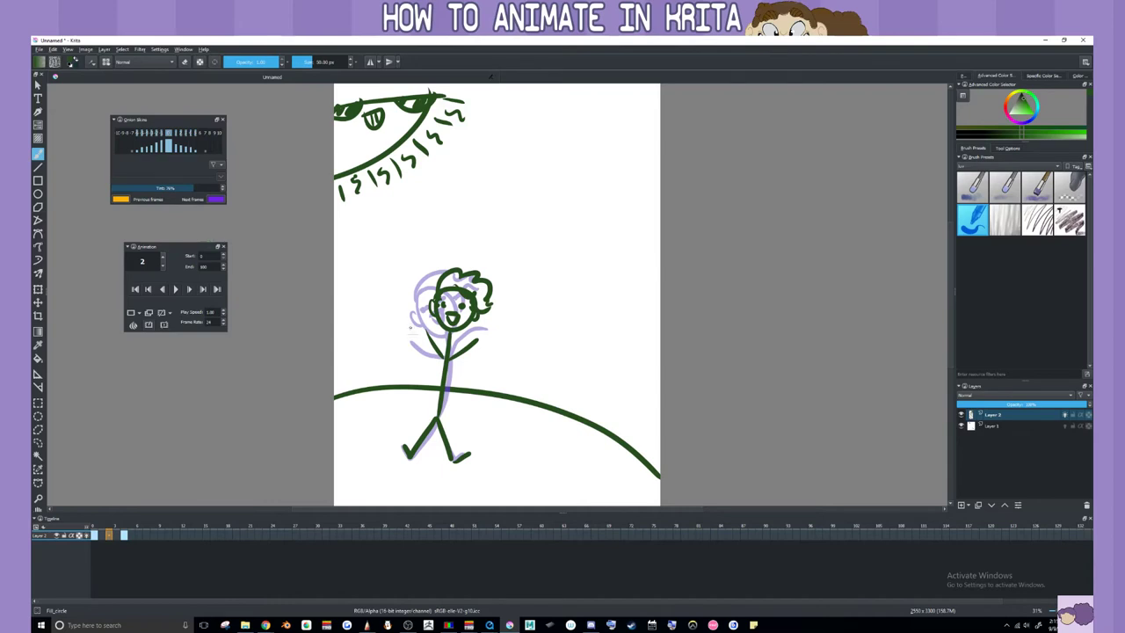
Add a blank frame 2, raise onion tint to full, and draw the in-between head, arm and hair
left_click(130, 313)
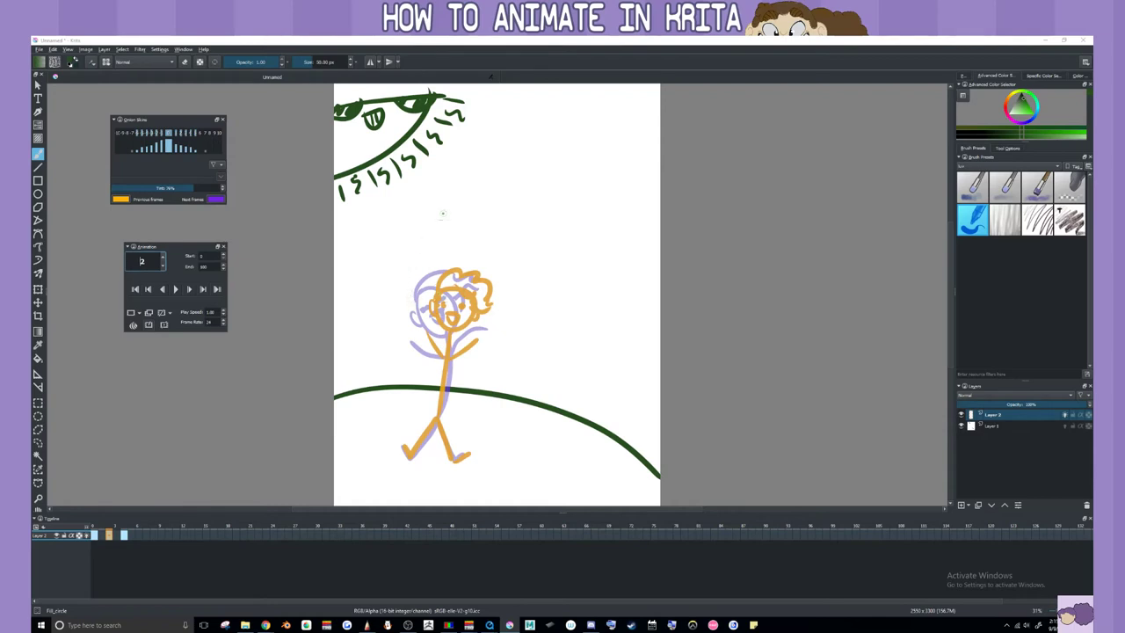
left_click_drag(199, 188, 228, 190)
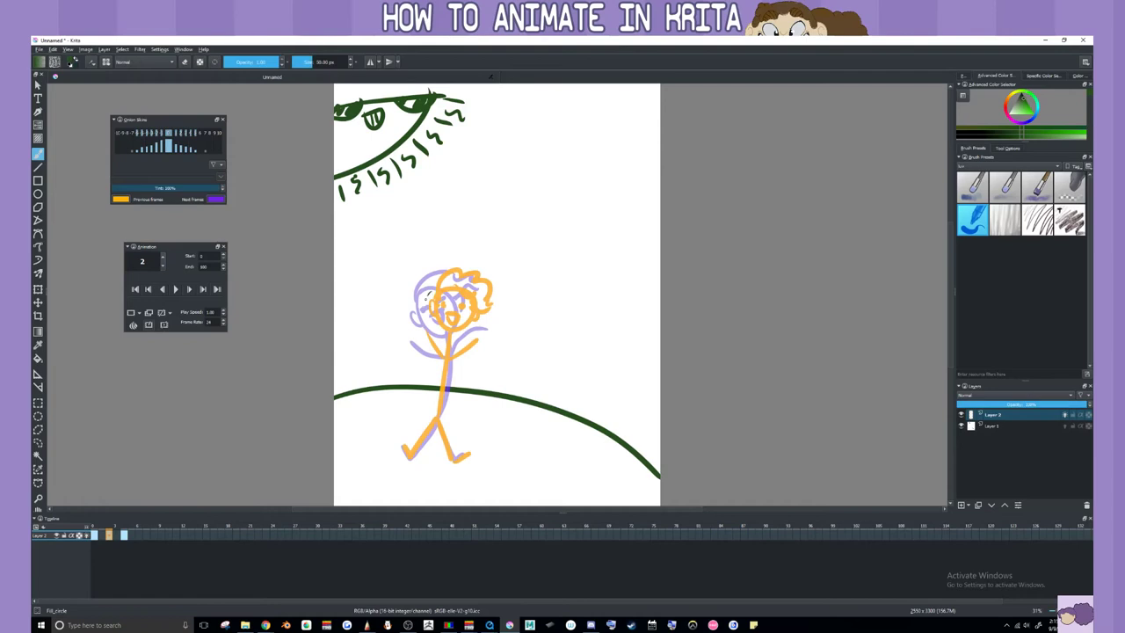
mouse_move(453, 332)
left_mouse_down()
mouse_move(467, 309)
mouse_move(442, 420)
mouse_move(443, 445)
mouse_move(462, 457)
mouse_move(413, 446)
mouse_move(441, 419)
left_mouse_up()
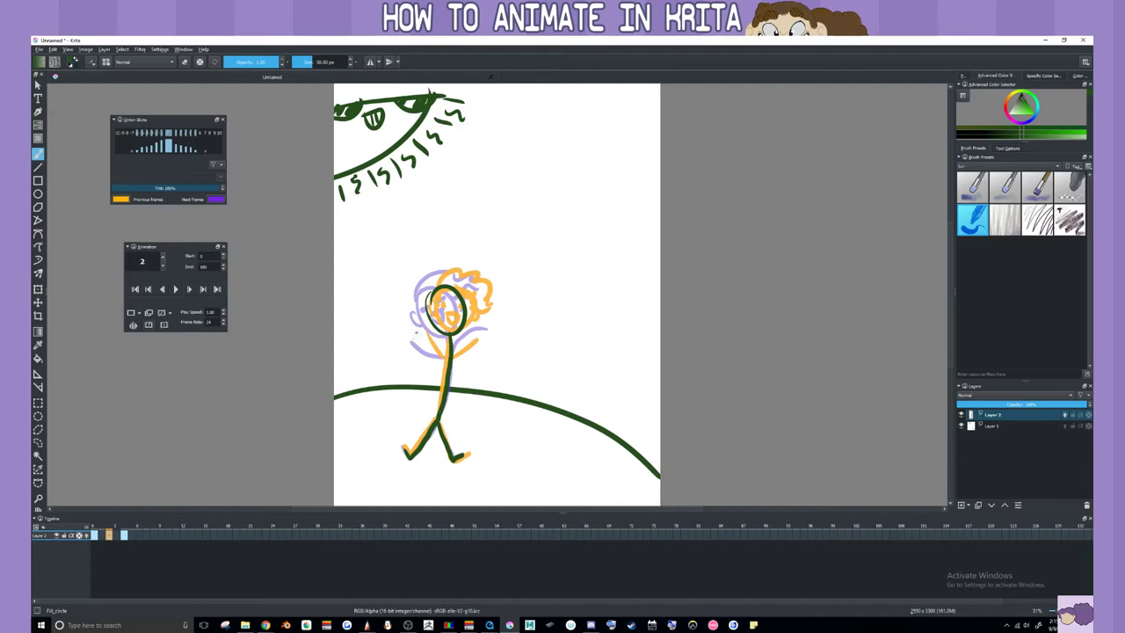
mouse_move(416, 334)
left_mouse_down()
mouse_move(449, 361)
mouse_move(492, 332)
mouse_move(450, 359)
left_mouse_up()
key("ctrl+z")
mouse_move(426, 306)
left_mouse_down()
mouse_move(439, 272)
mouse_move(483, 301)
mouse_move(457, 298)
mouse_move(484, 308)
mouse_move(471, 316)
mouse_move(440, 309)
mouse_move(455, 313)
left_mouse_up()
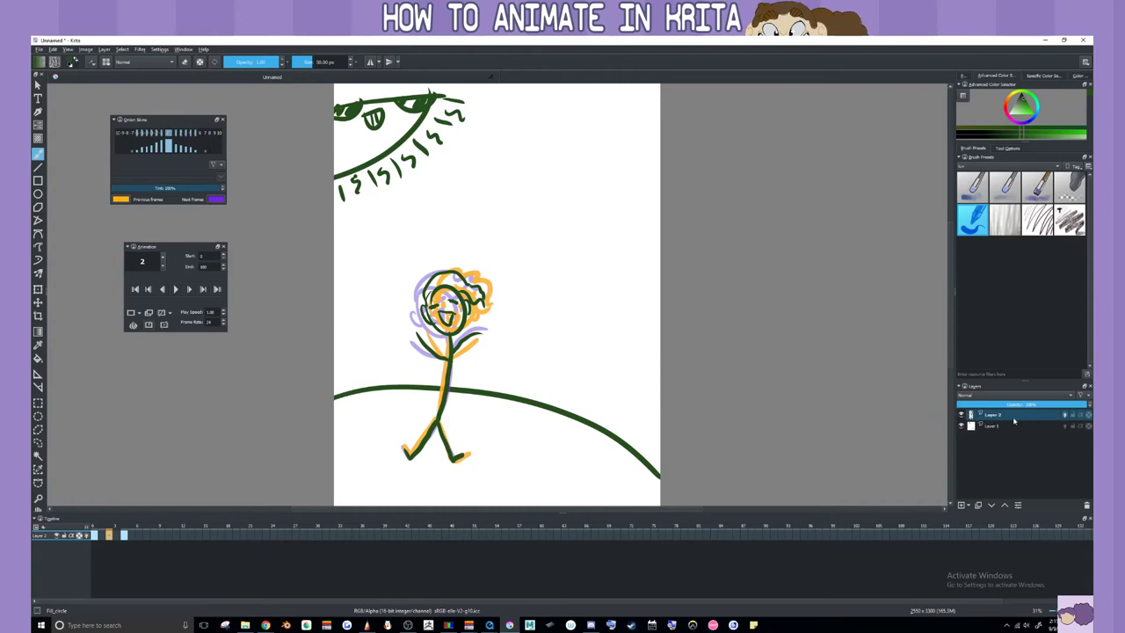
left_click(100, 531)
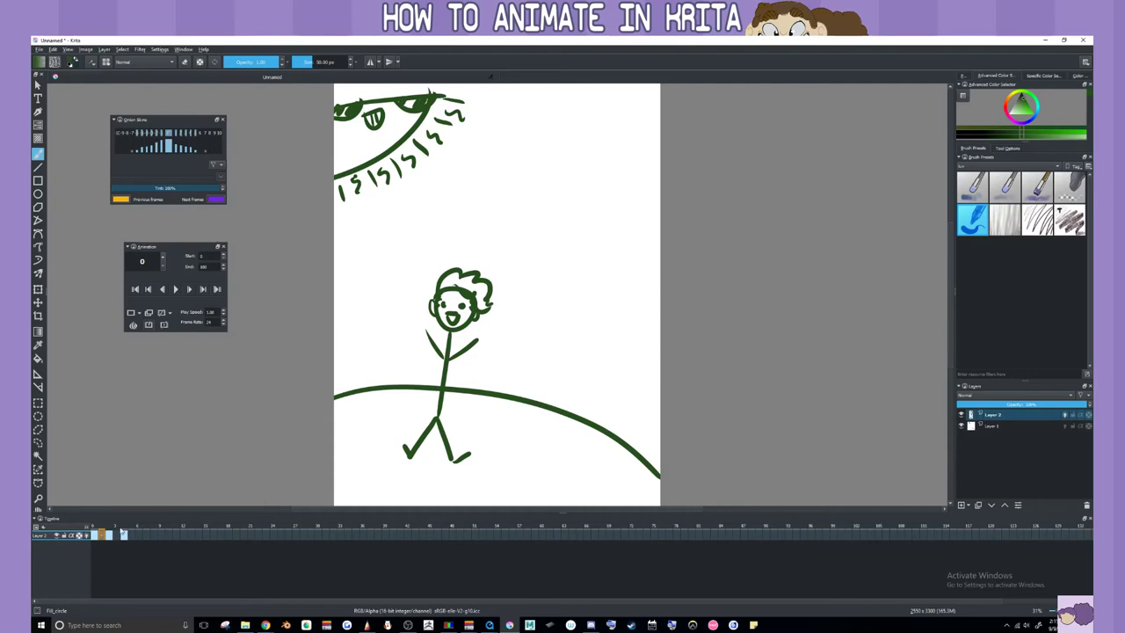
Preview the frames, then set the animation End frame to 4
left_click_drag(99, 528, 102, 525)
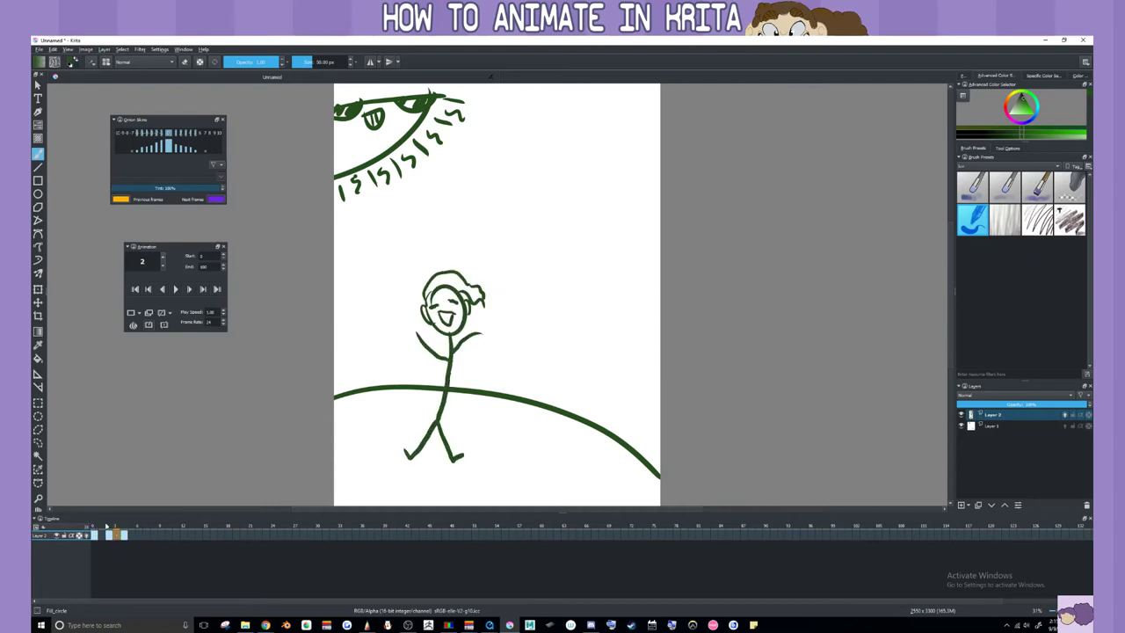
left_click(144, 535)
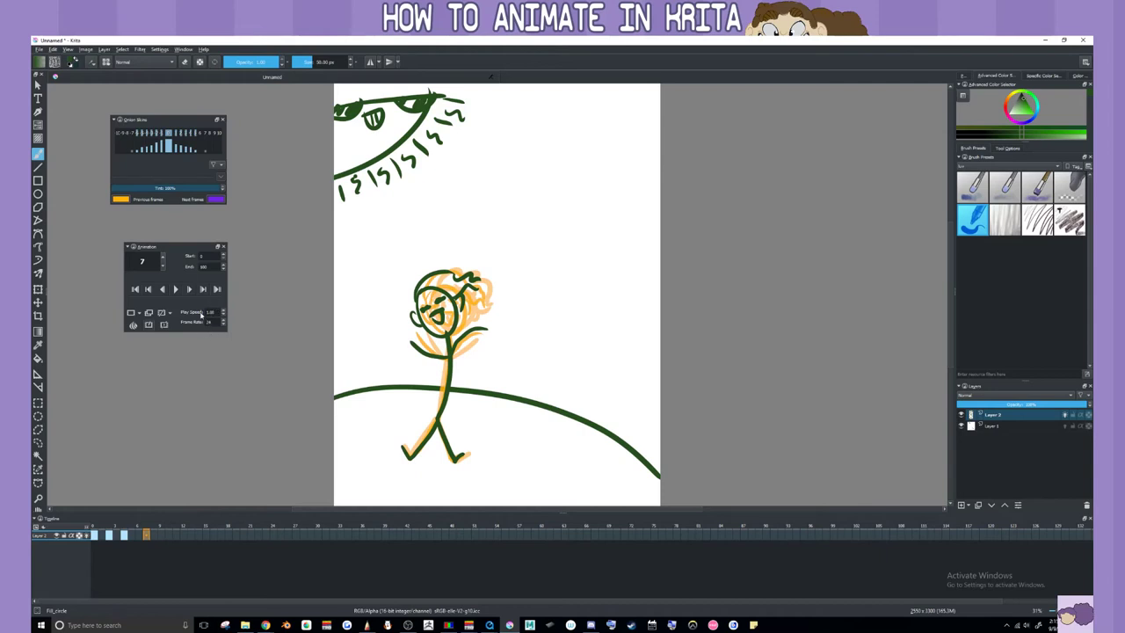
left_click(203, 266)
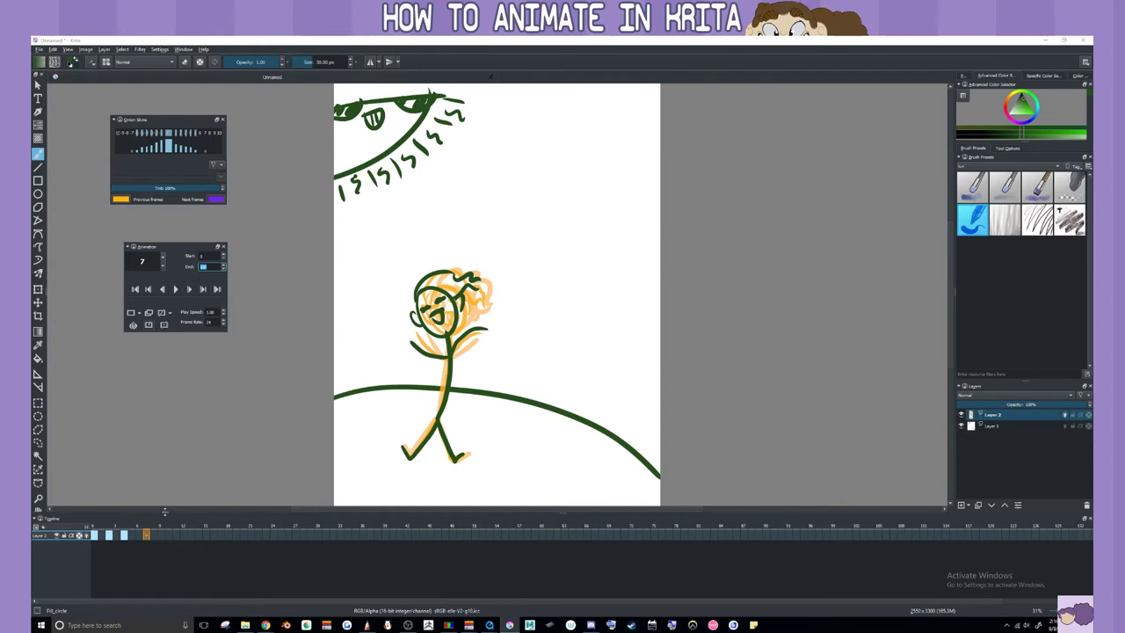
type("4")
key("Return")
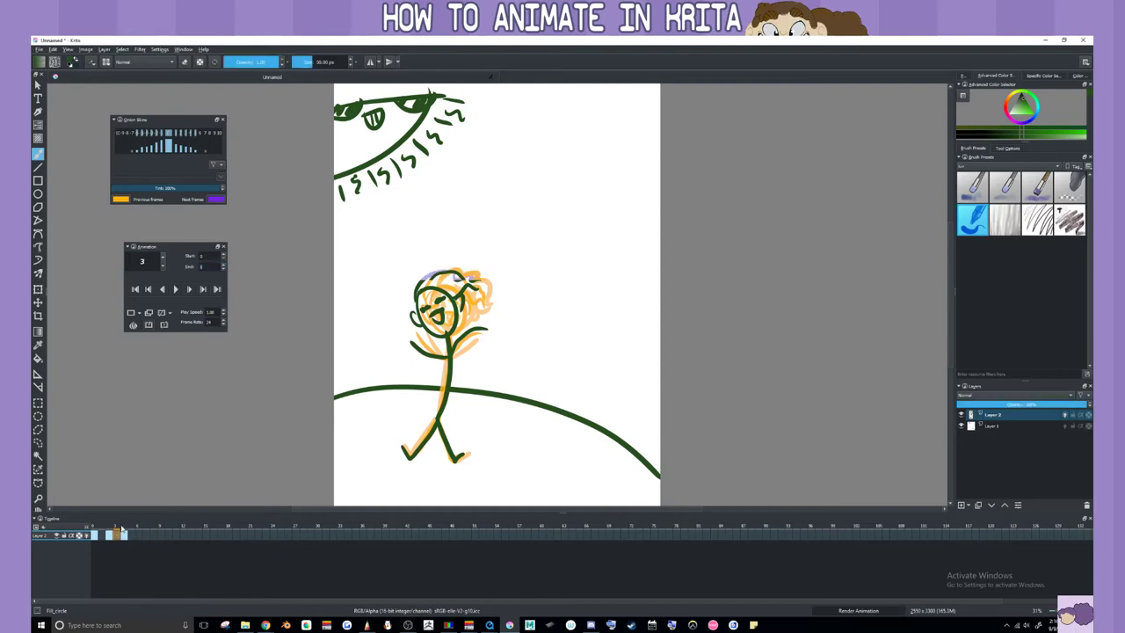
Play and stop the shortened loop twice to check the motion
key("space")
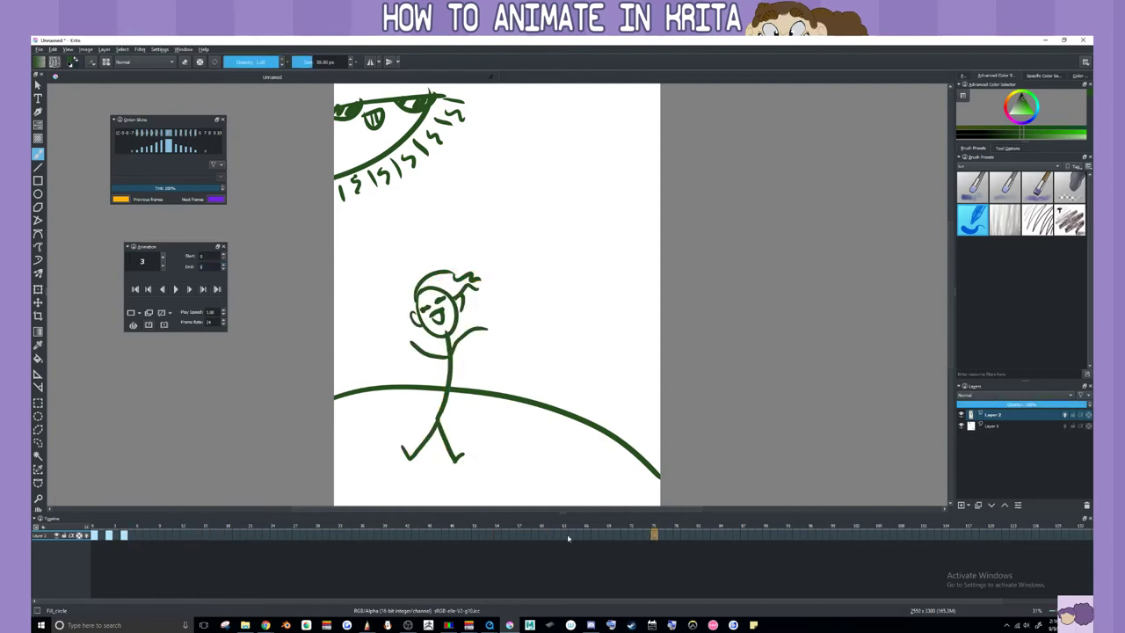
key("space")
left_click(175, 288)
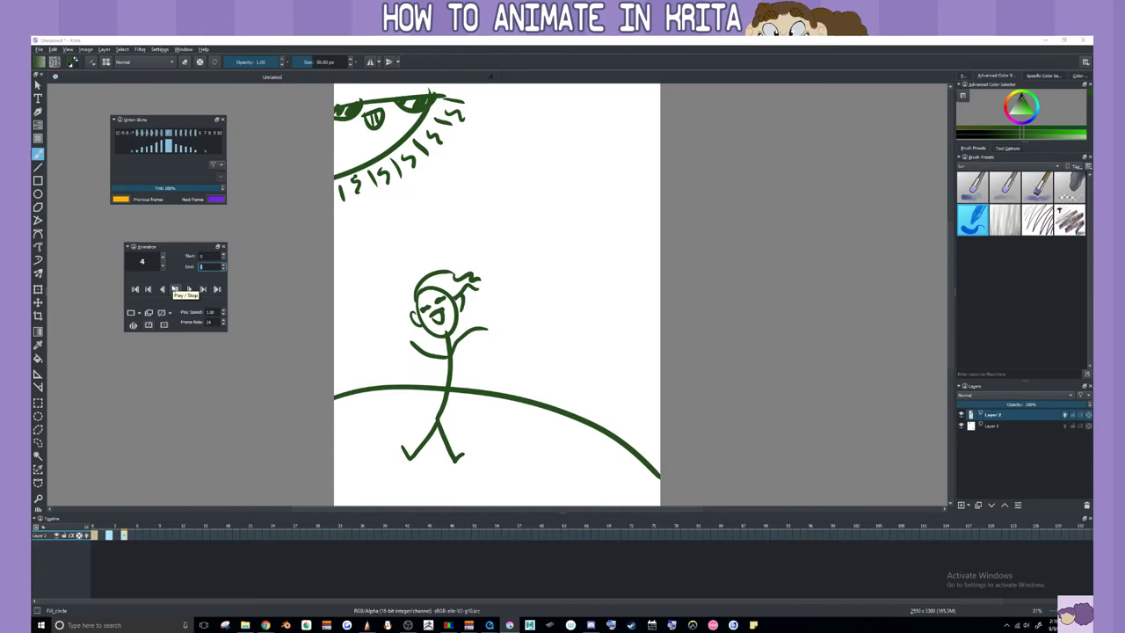
left_click(174, 289)
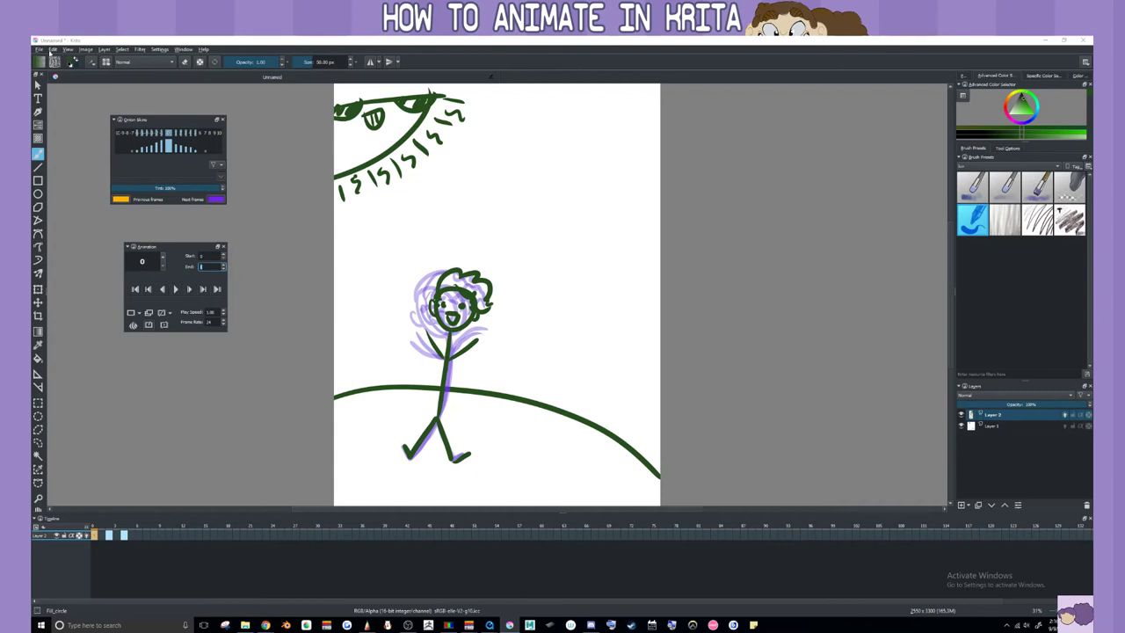
left_click(42, 50)
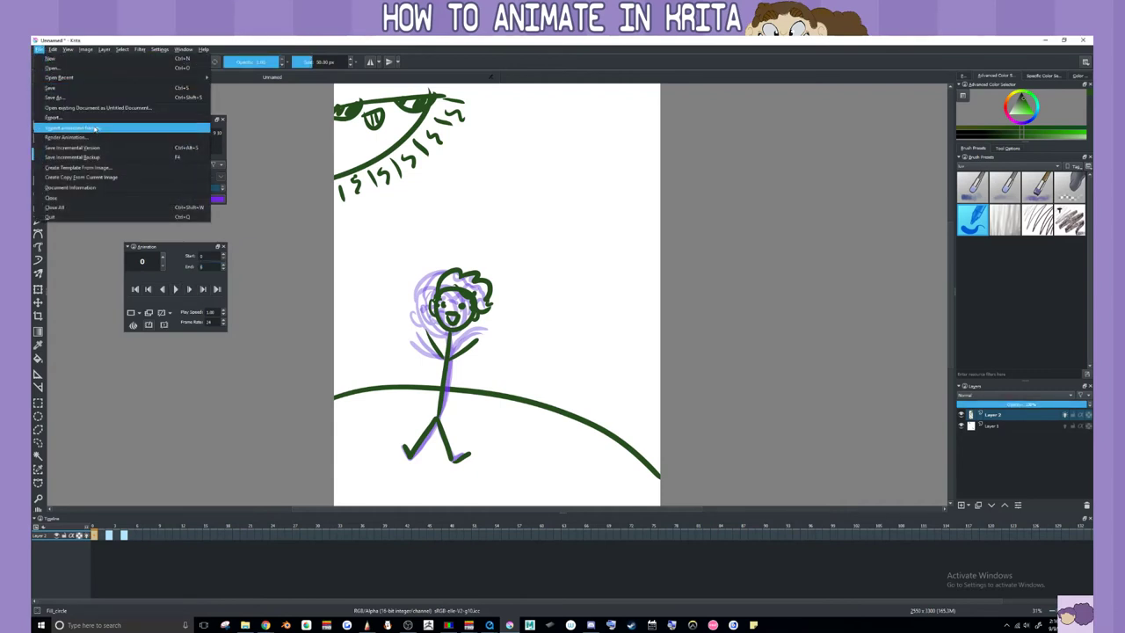
In Render Animation, change the base name to Wiggle
key("Escape")
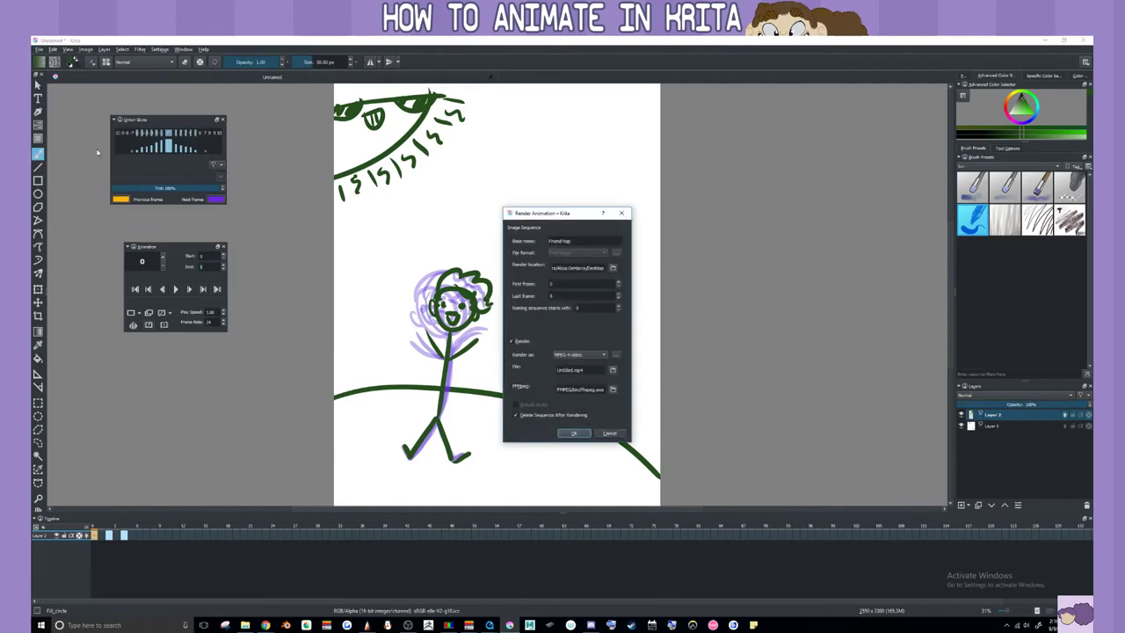
triple_click(578, 240)
type("walking")
type("ggle")
Keep PNG as the frame format, with video rendering and delete-sequence-after-rendering re-enabled
left_click(517, 416)
left_click(512, 342)
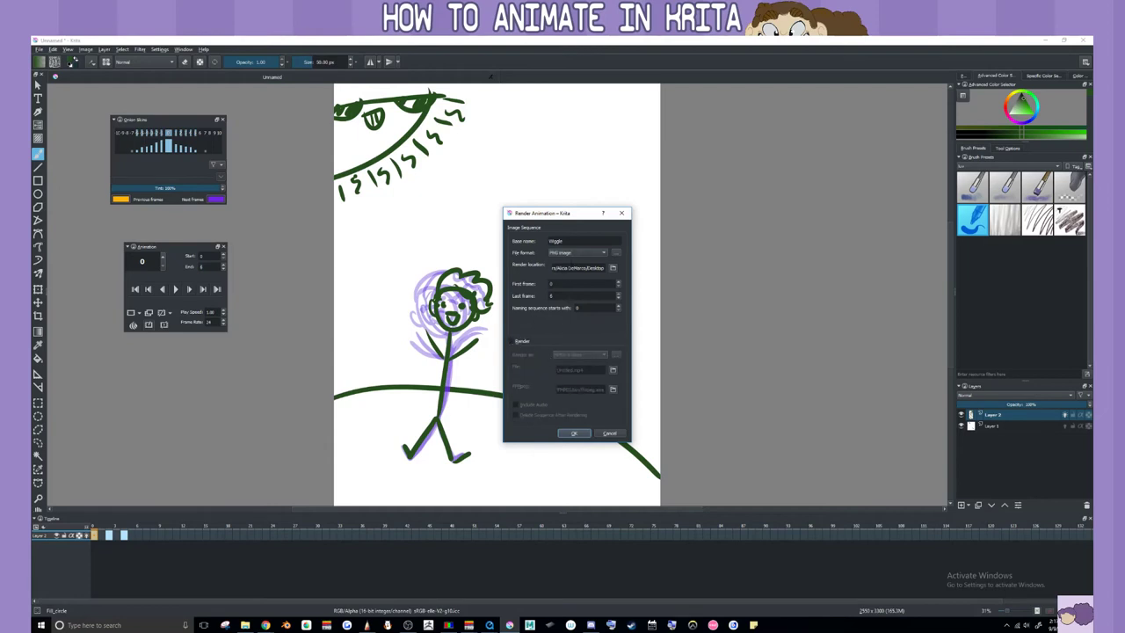
left_click(570, 253)
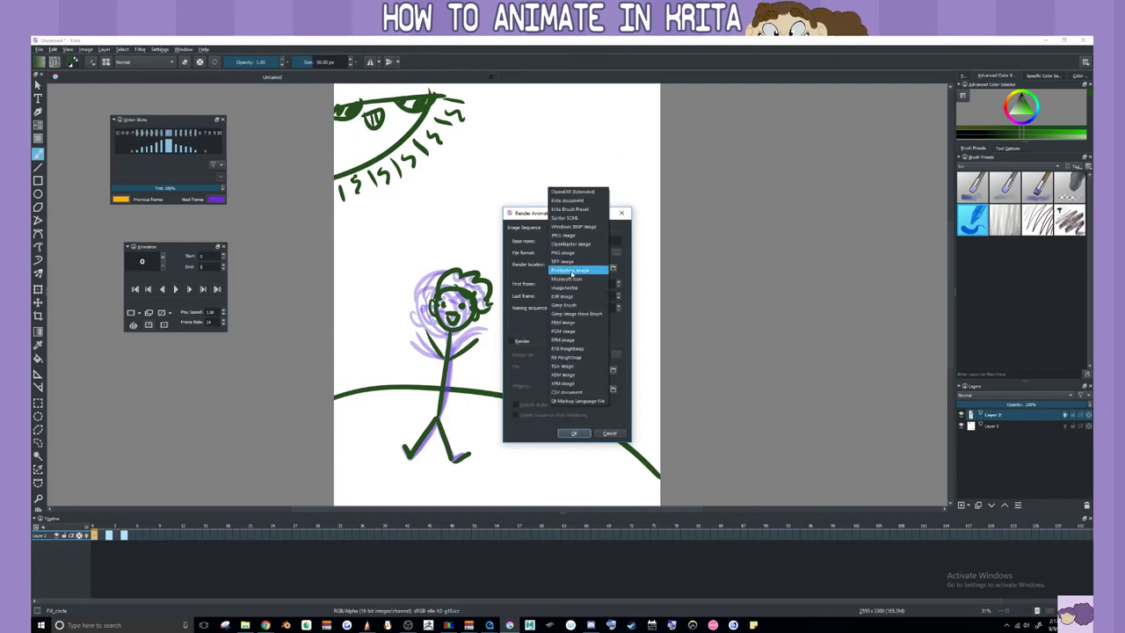
left_click(516, 314)
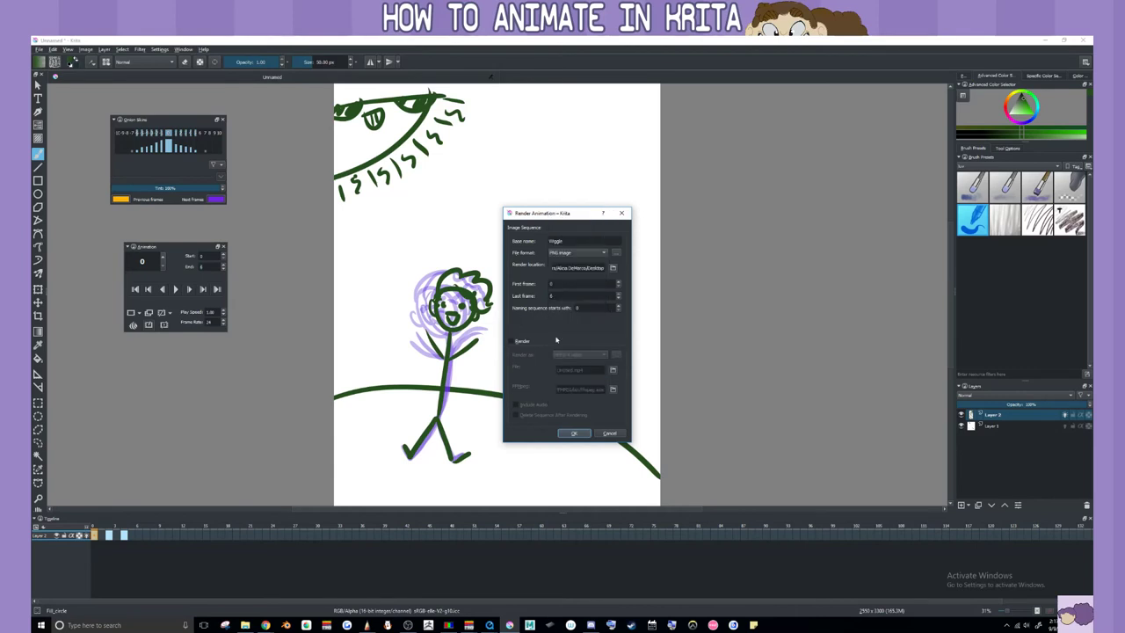
left_click(521, 340)
left_click(517, 416)
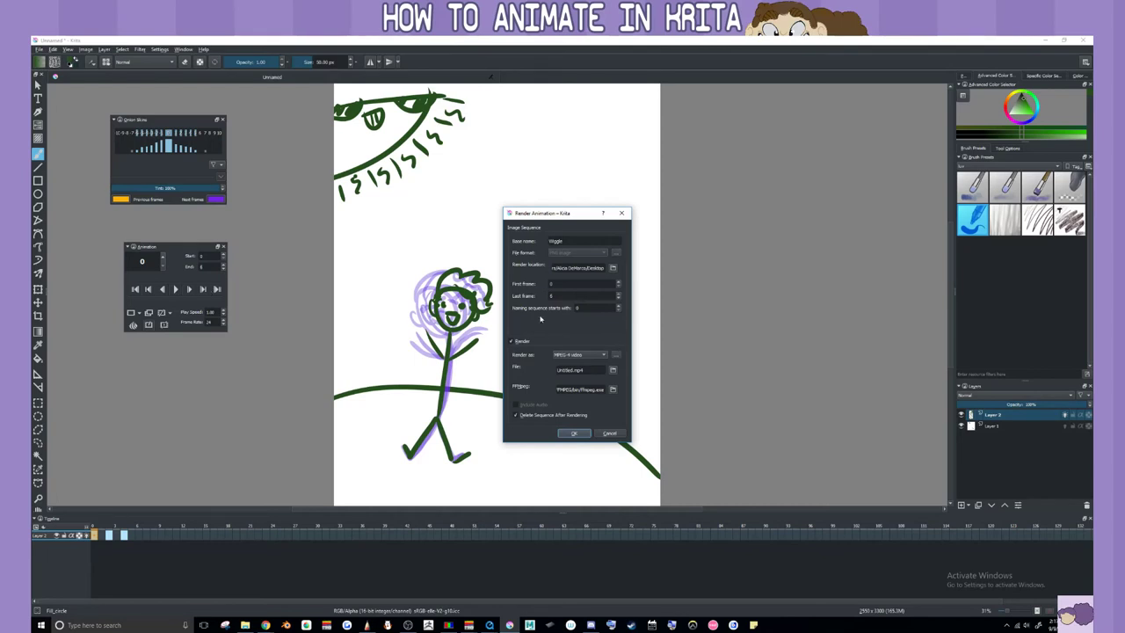
Choose MPEG-4 video as Render as and rename the output file from Untitled to Wiggle
left_click(583, 355)
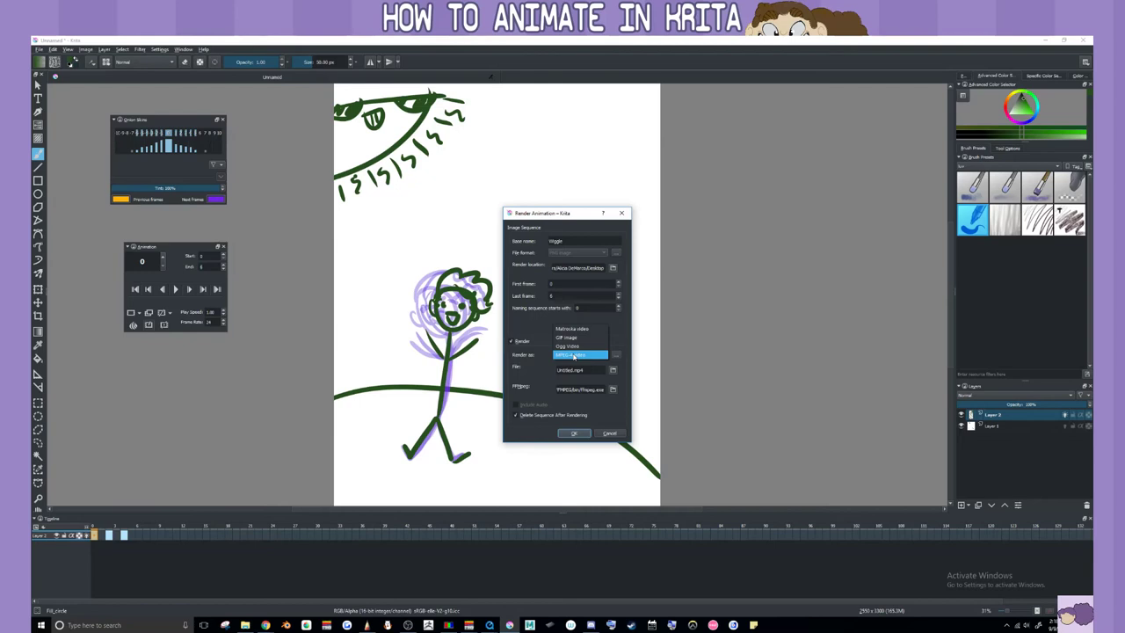
left_click(579, 355)
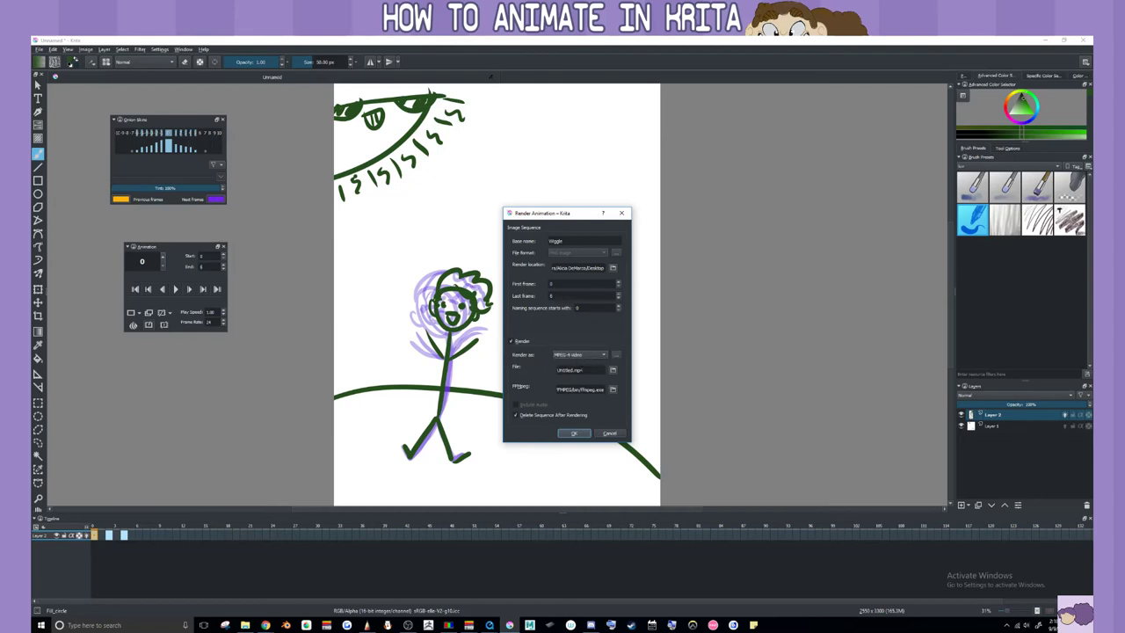
double_click(567, 370)
type("Wiggle")
Browse from the FFmpeg path field to the FFMPEG folder on the C drive
left_click_drag(598, 389, 545, 387)
left_click(567, 388)
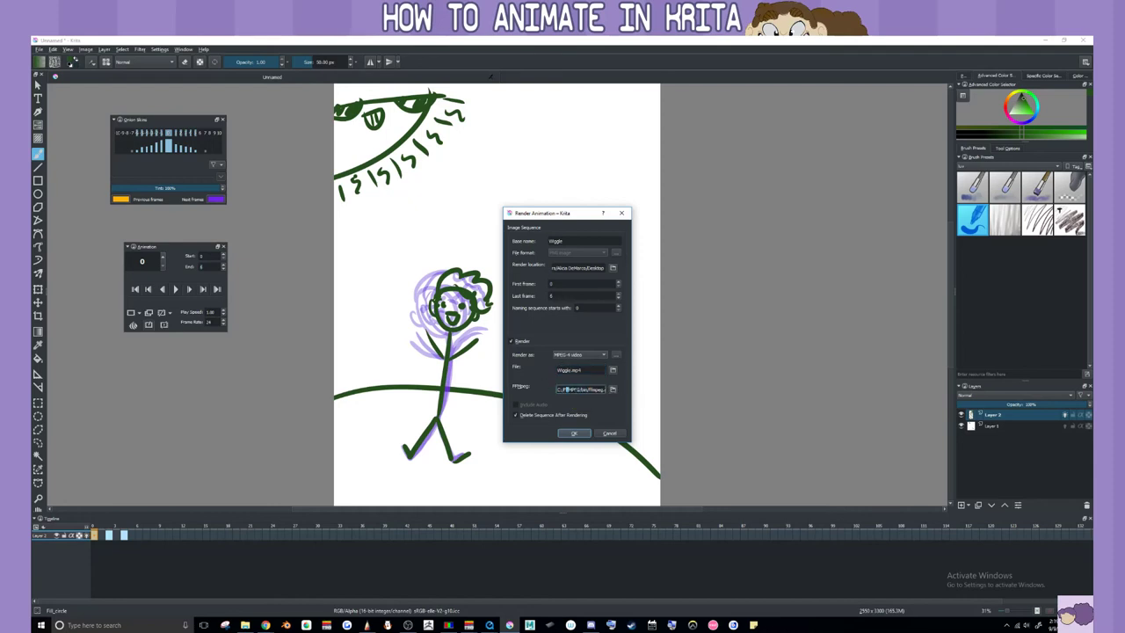
left_click(612, 388)
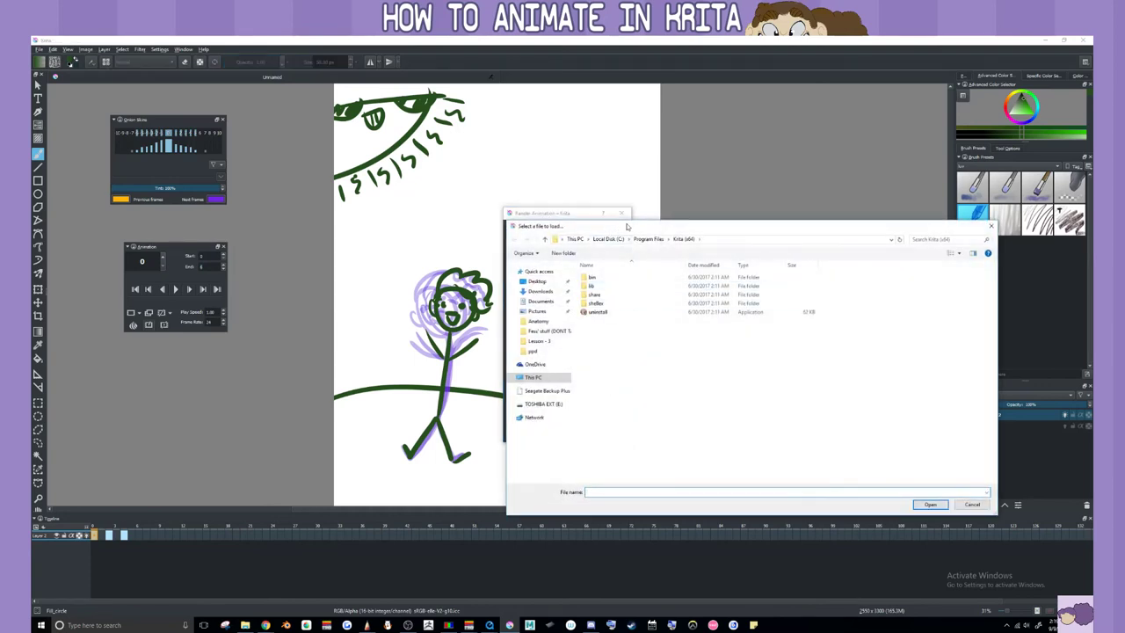
left_click_drag(844, 227, 327, 324)
left_click_drag(40, 312, 110, 315)
left_click(167, 331)
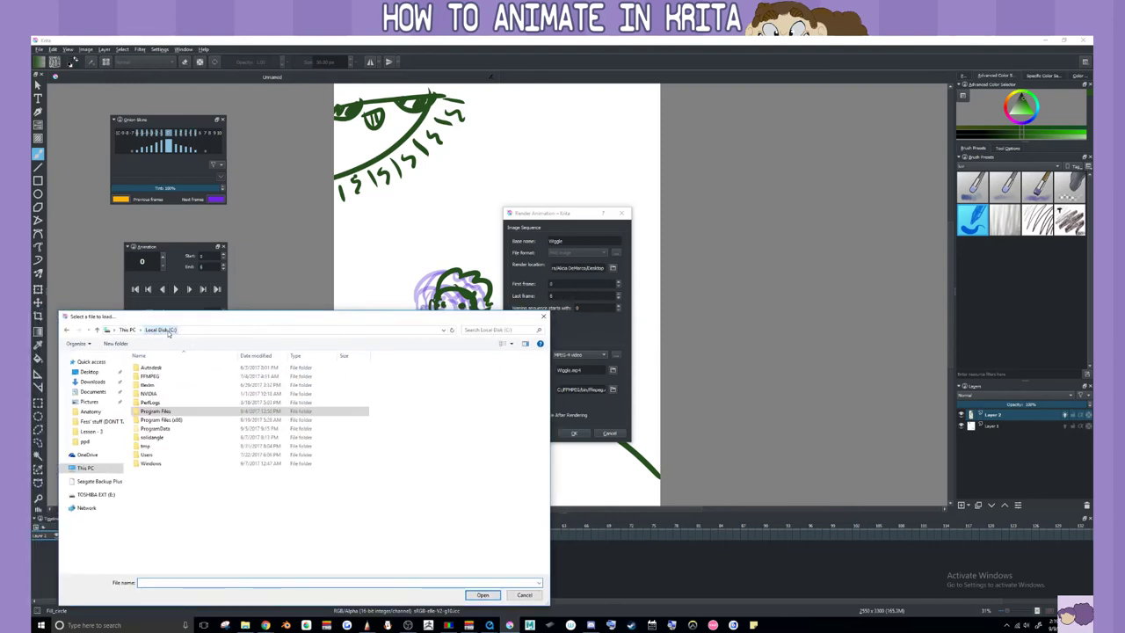
left_click(193, 376)
left_click(195, 378)
Set ffmpeg.exe from the FFMPEG bin folder as the FFmpeg program and render Wiggle.mp4
left_click(183, 378)
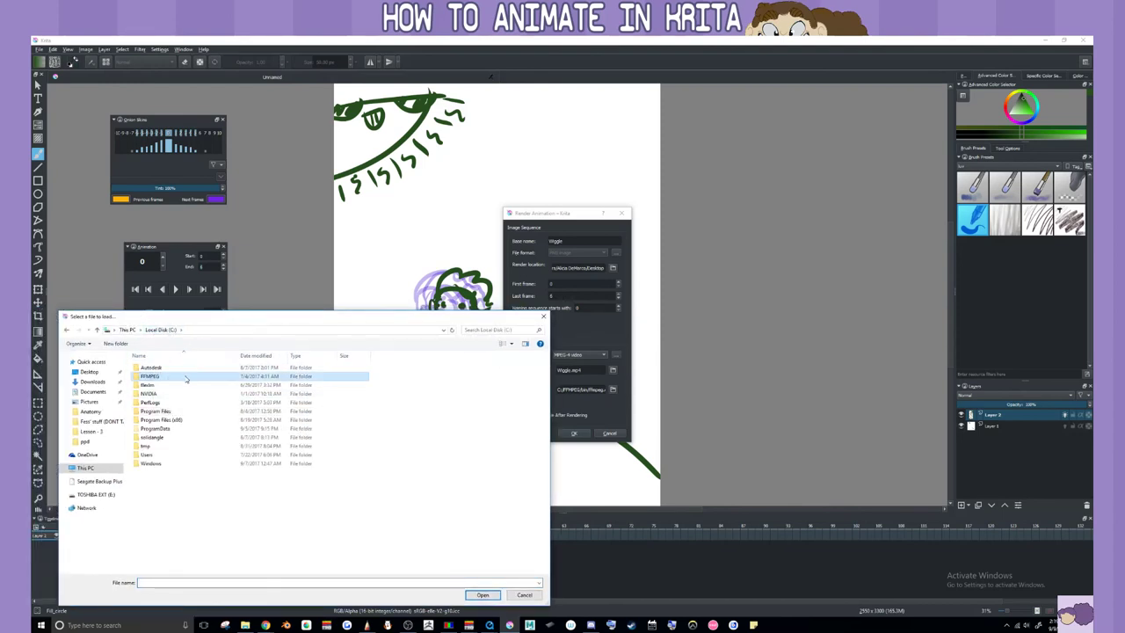
double_click(183, 378)
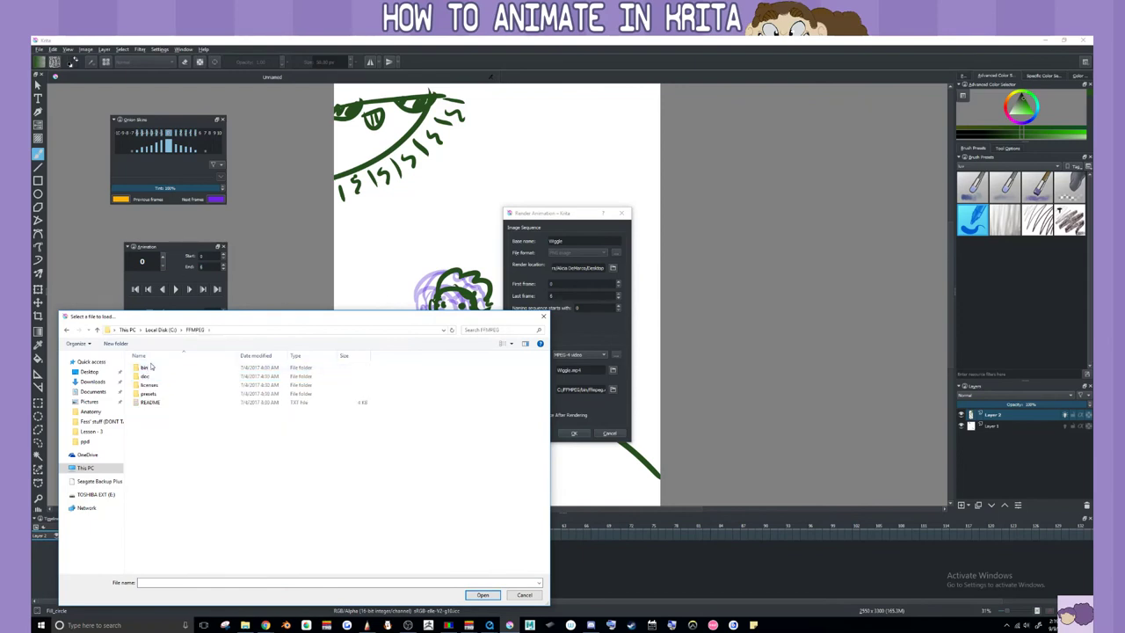
double_click(151, 368)
left_click(152, 370)
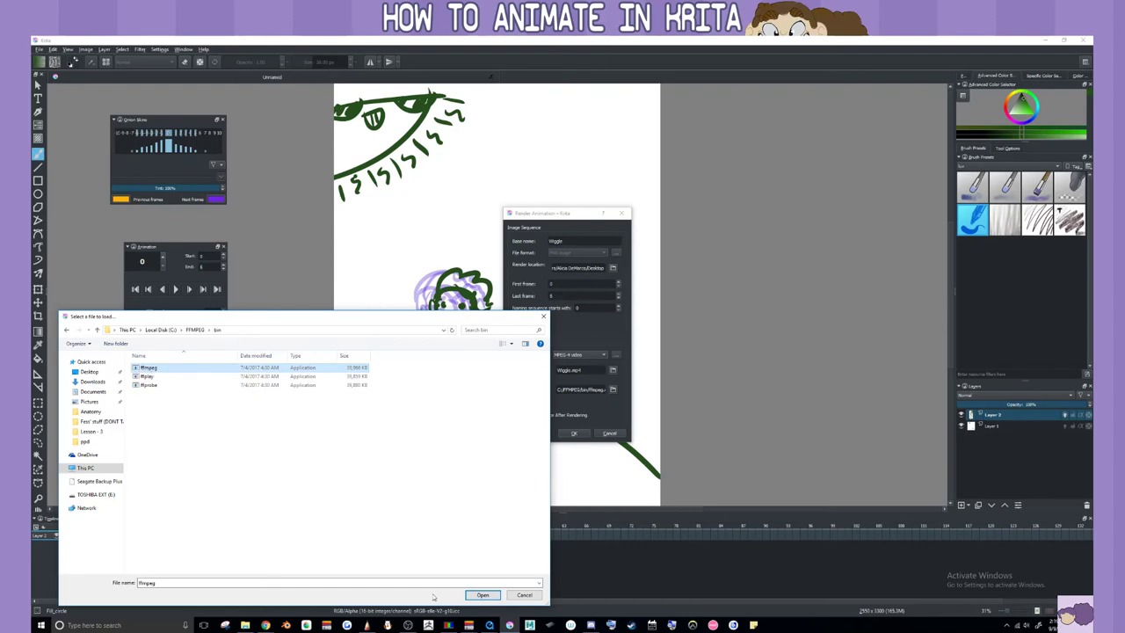
left_click(479, 595)
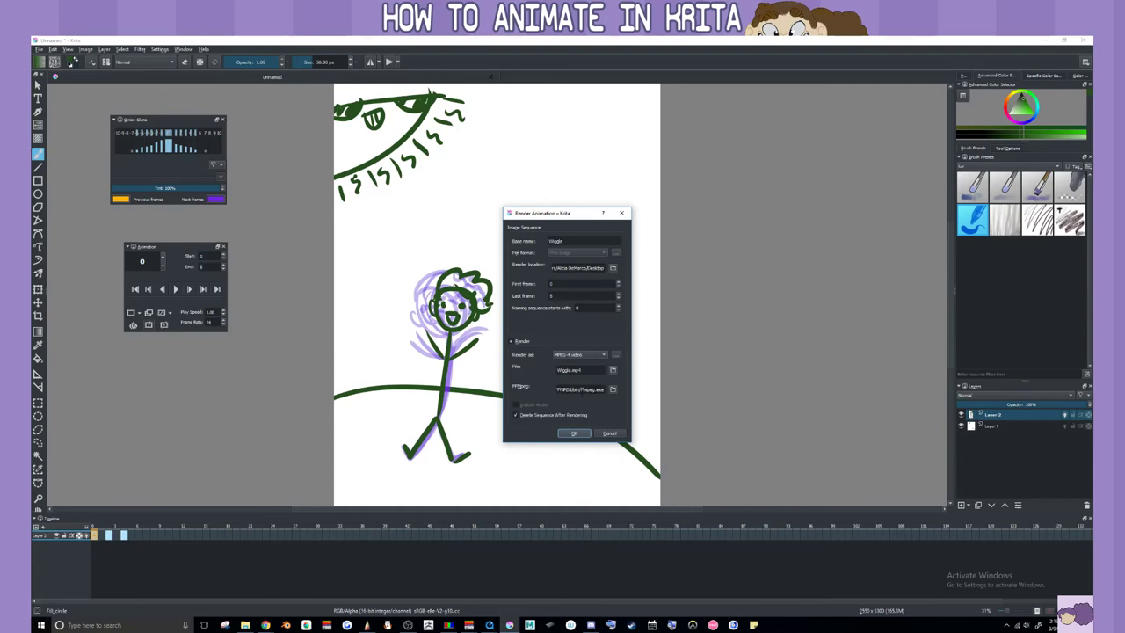
left_click(573, 433)
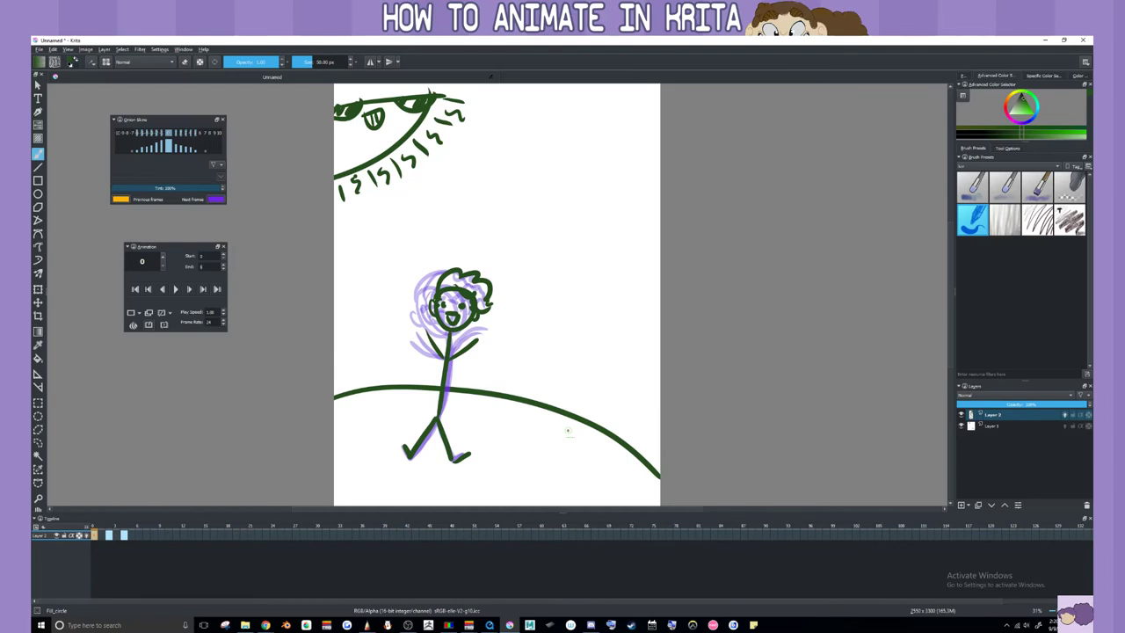
left_click(245, 624)
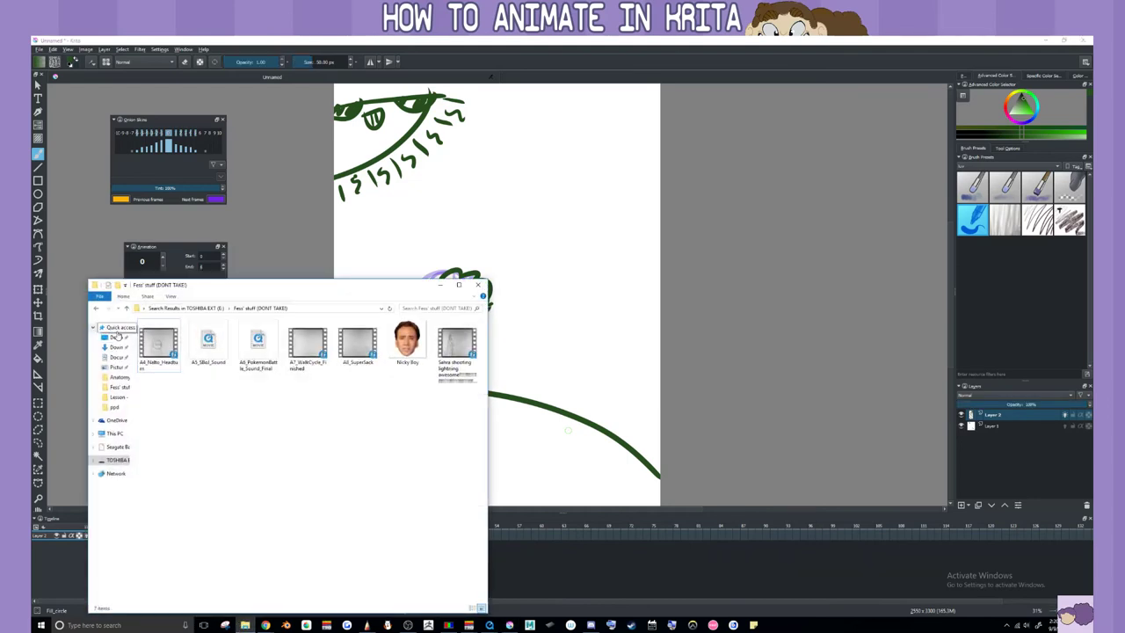
Open the Wiggle video from the Desktop folder in the default player and scrub through it
left_click(118, 340)
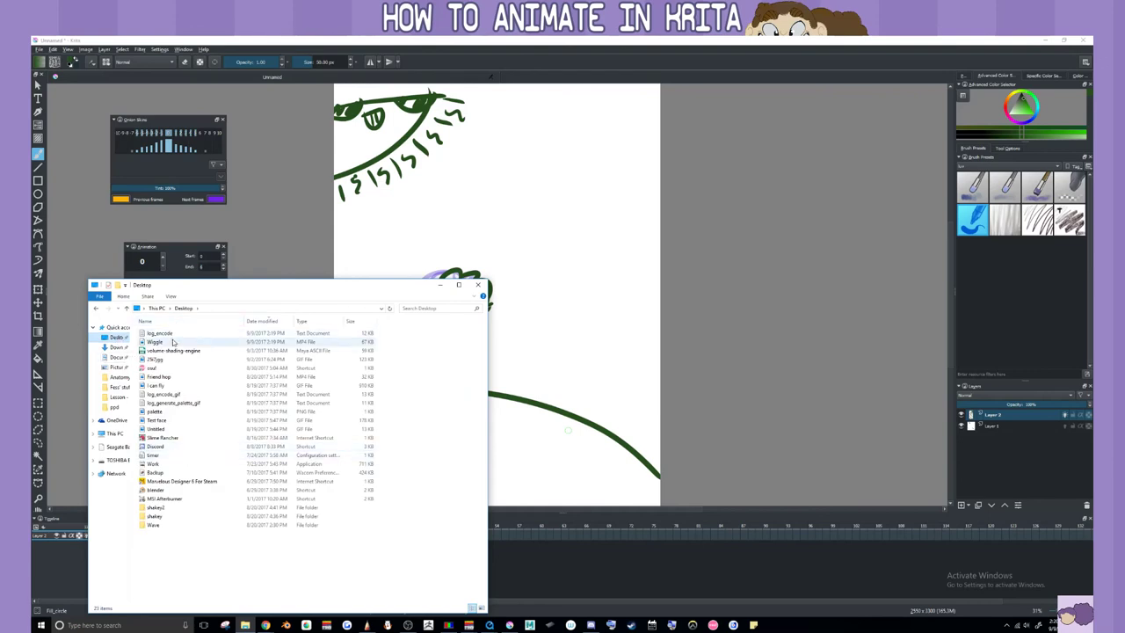
left_click(174, 342)
double_click(307, 341)
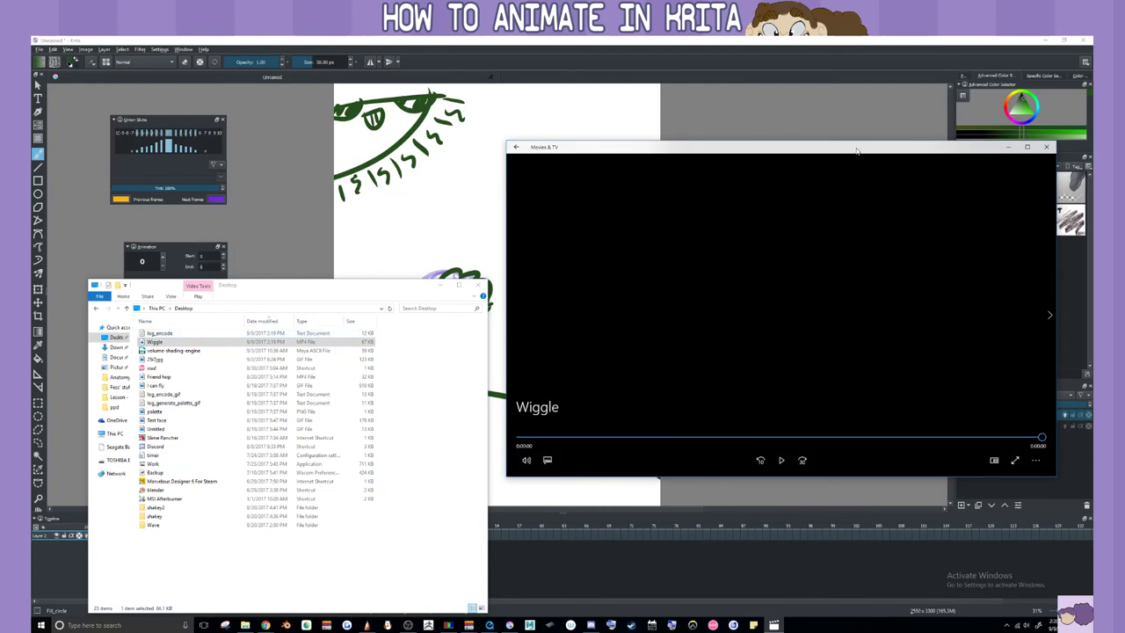
left_click_drag(857, 151, 683, 133)
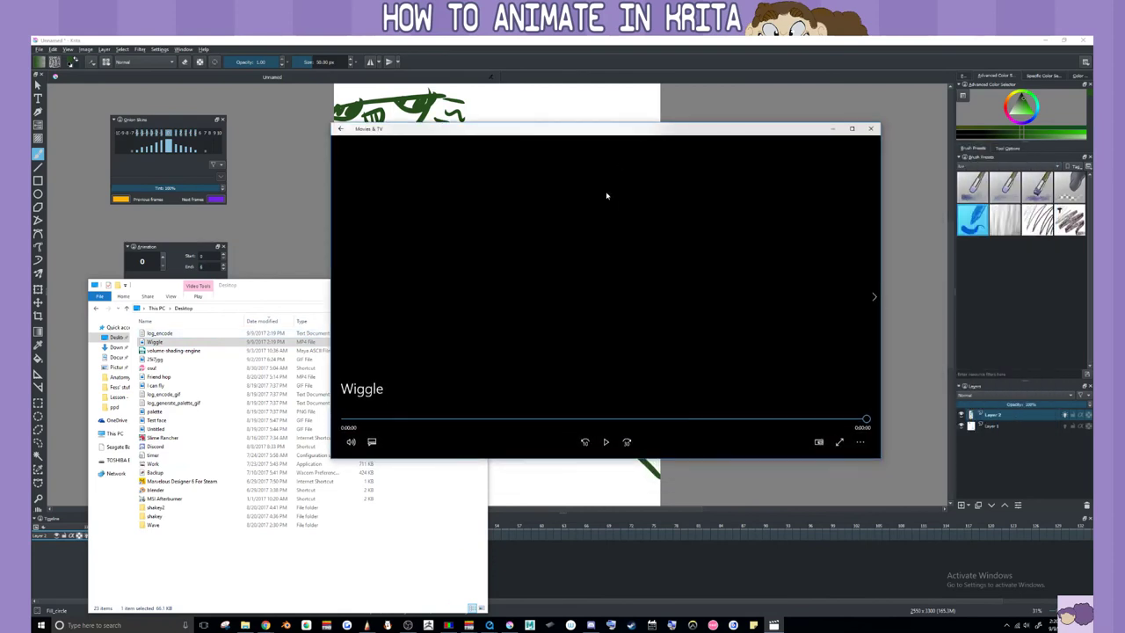
left_click(606, 443)
left_click_drag(865, 420, 720, 416)
Reopen the Wiggle video with QuickTime Player, play it, then bring Krita forward
right_click(119, 343)
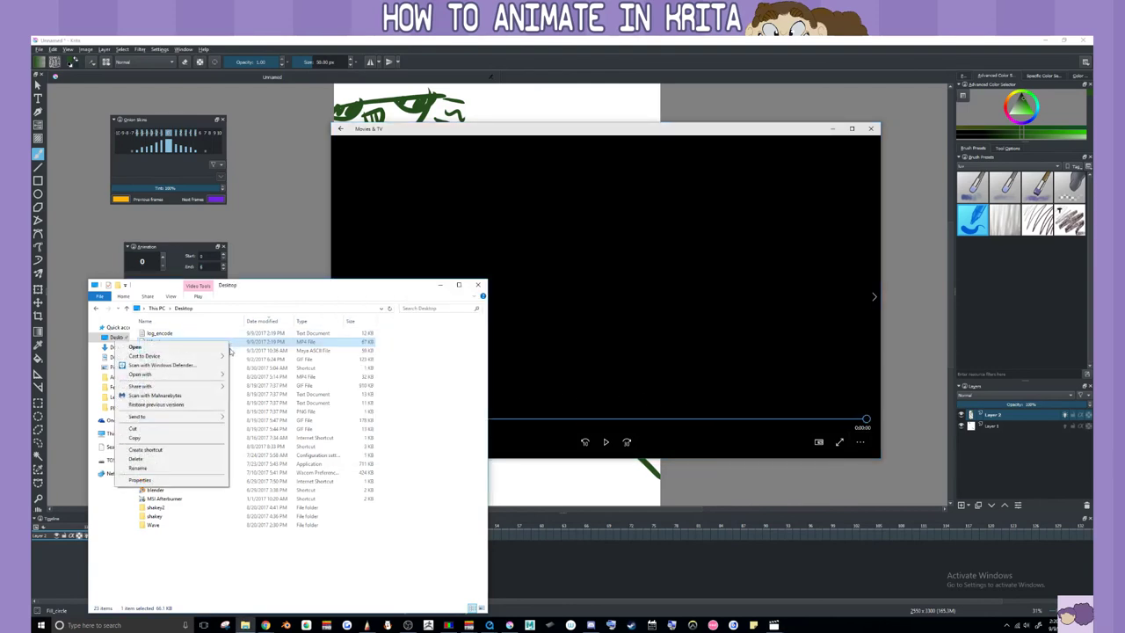
mouse_move(216, 375)
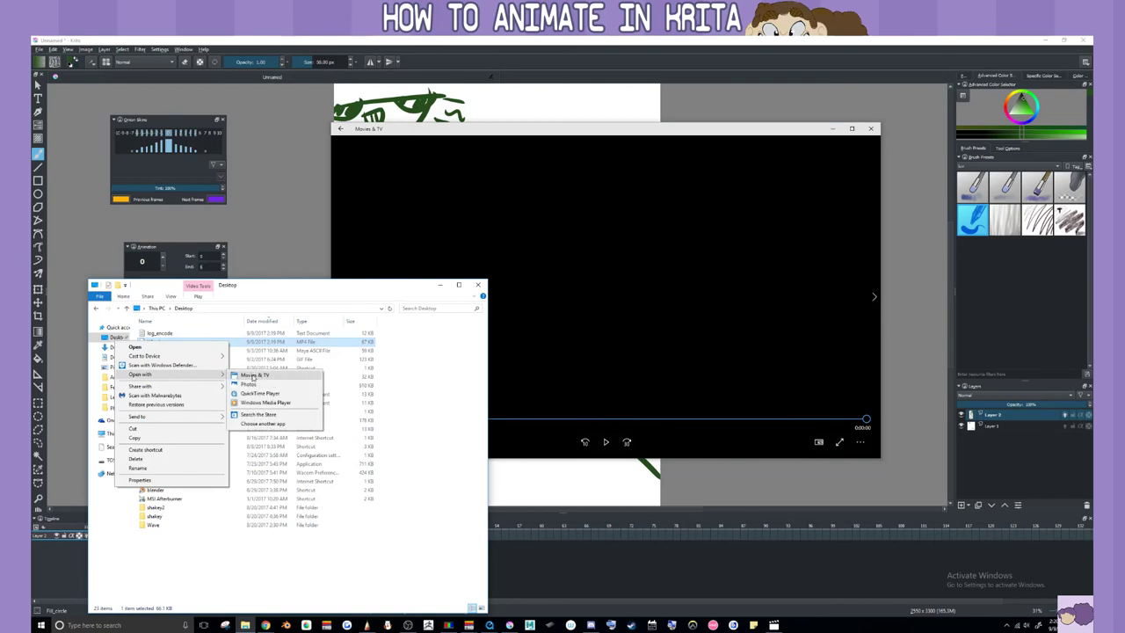
left_click(264, 393)
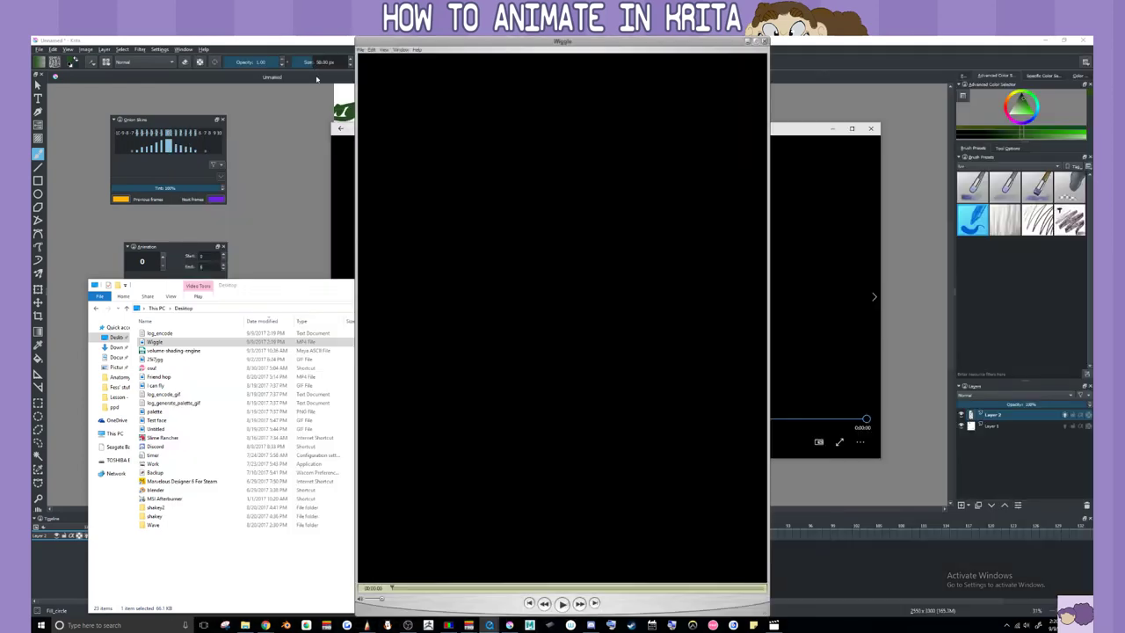
left_click(562, 604)
left_click_drag(537, 588, 511, 587)
left_click(299, 151)
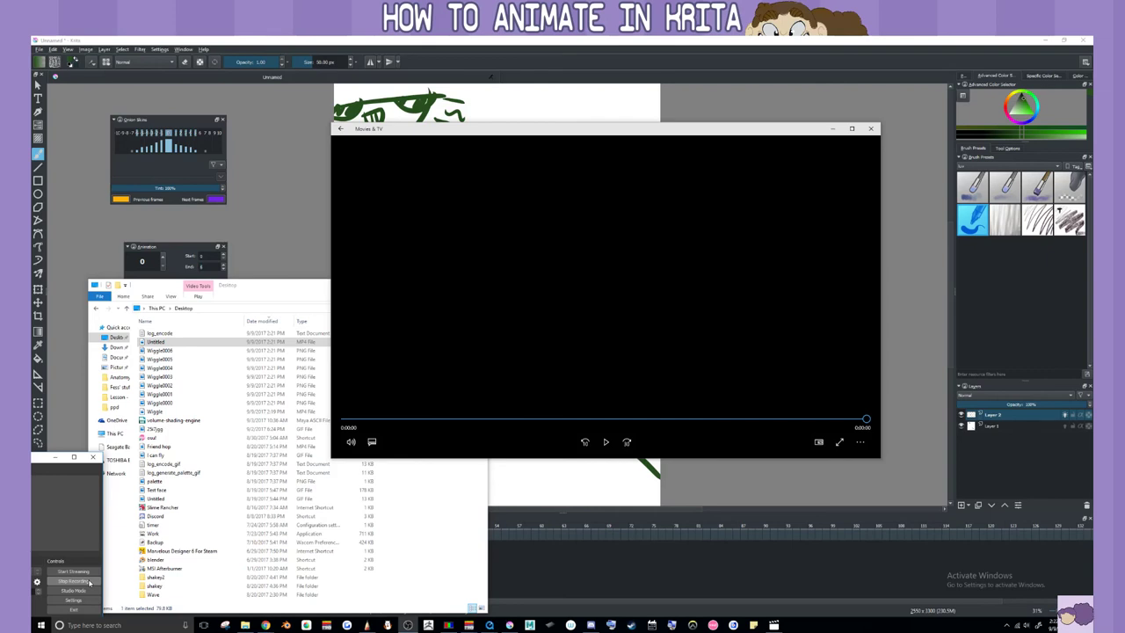
Return to the Krita window and show the timeline's audio options
left_click(89, 583)
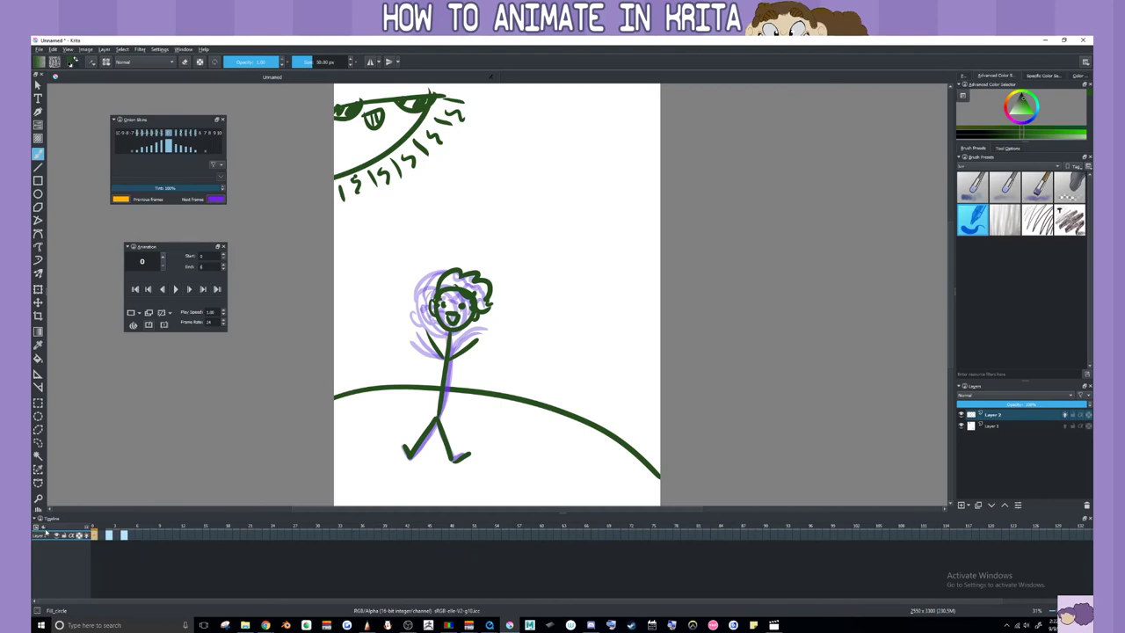
left_click(44, 534)
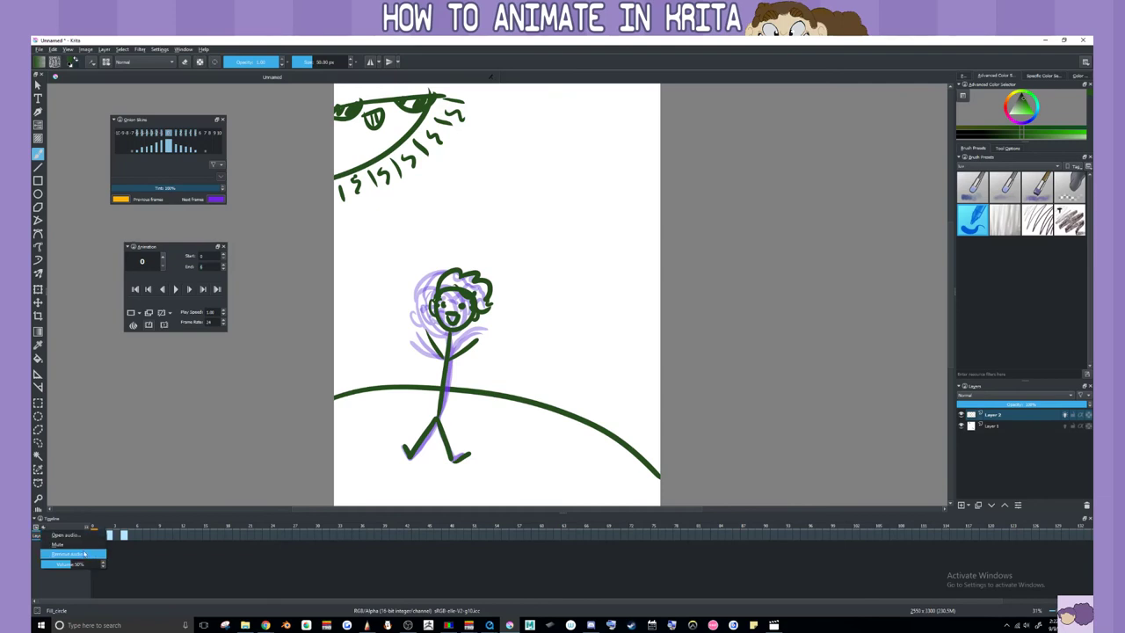
left_click(70, 579)
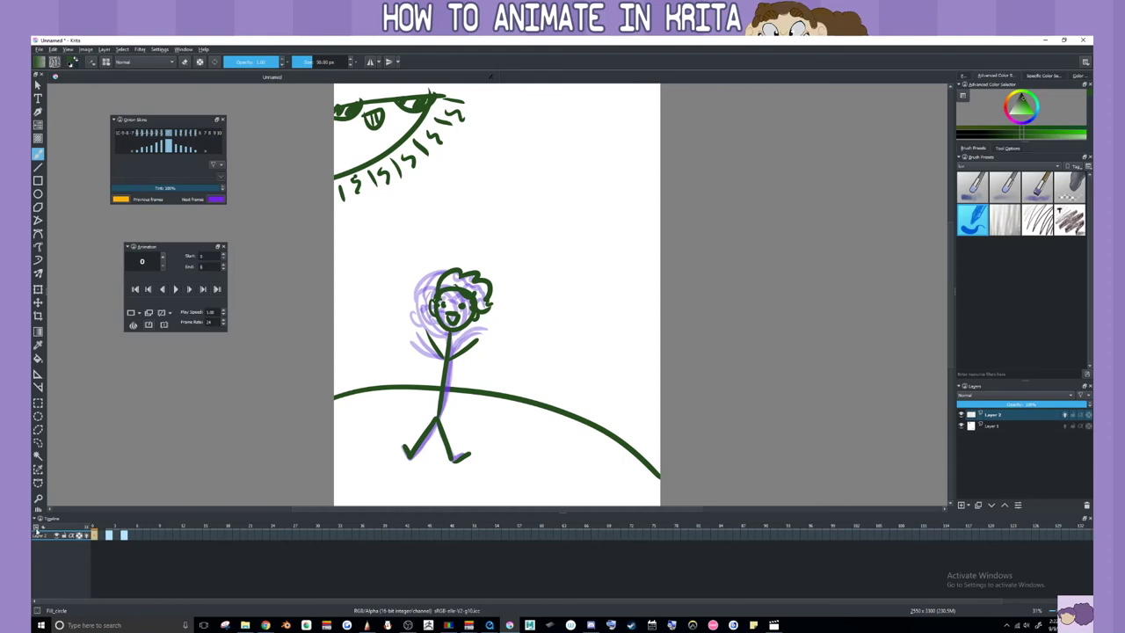
right_click(35, 532)
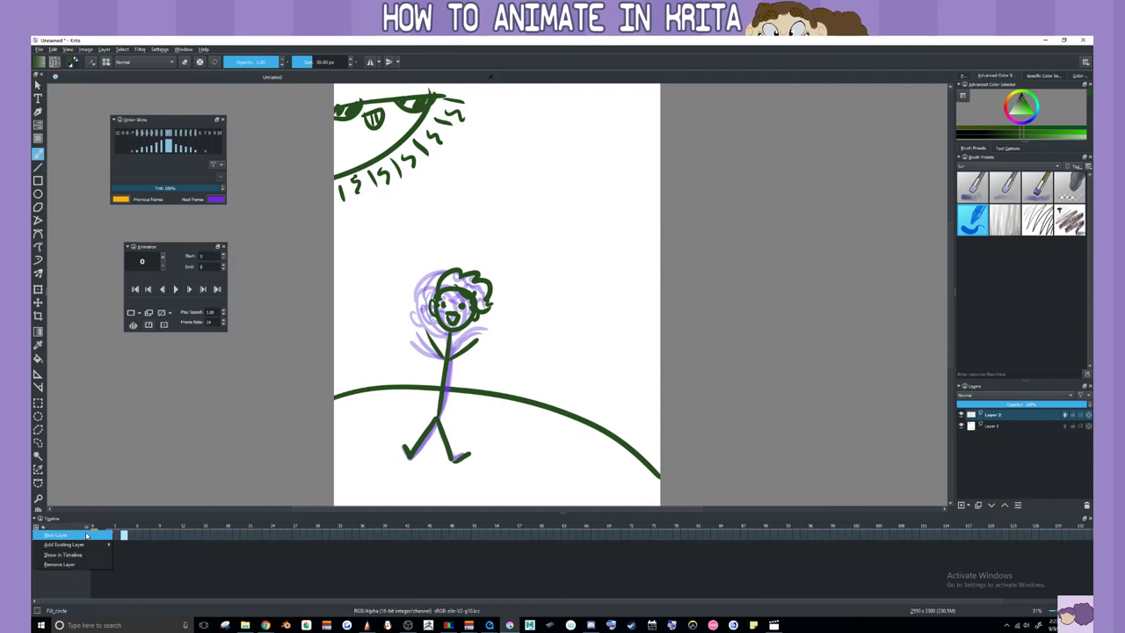
left_click(86, 535)
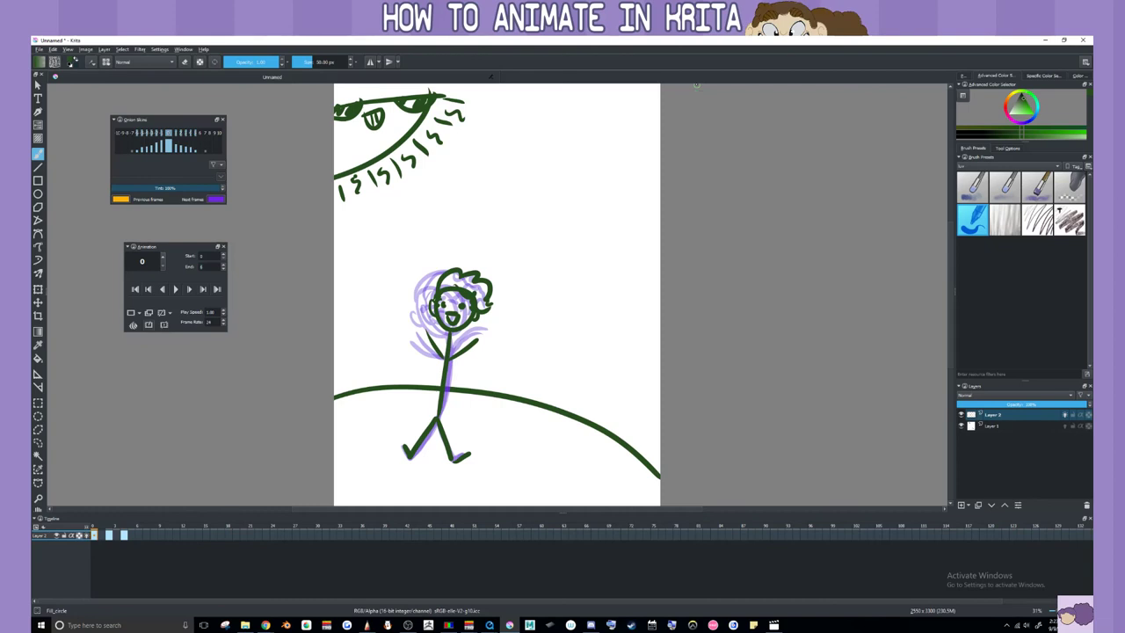
Load ezgif's Online Video Resizer in a new Chrome tab, then switch back to Krita
left_click(265, 625)
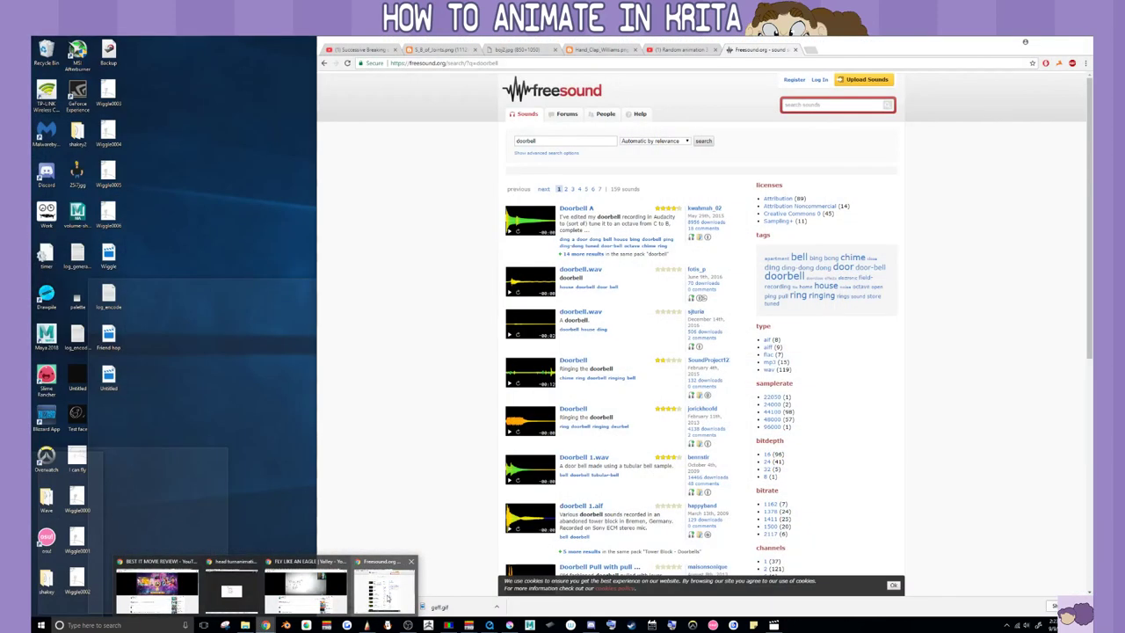
left_click(381, 598)
left_click(814, 50)
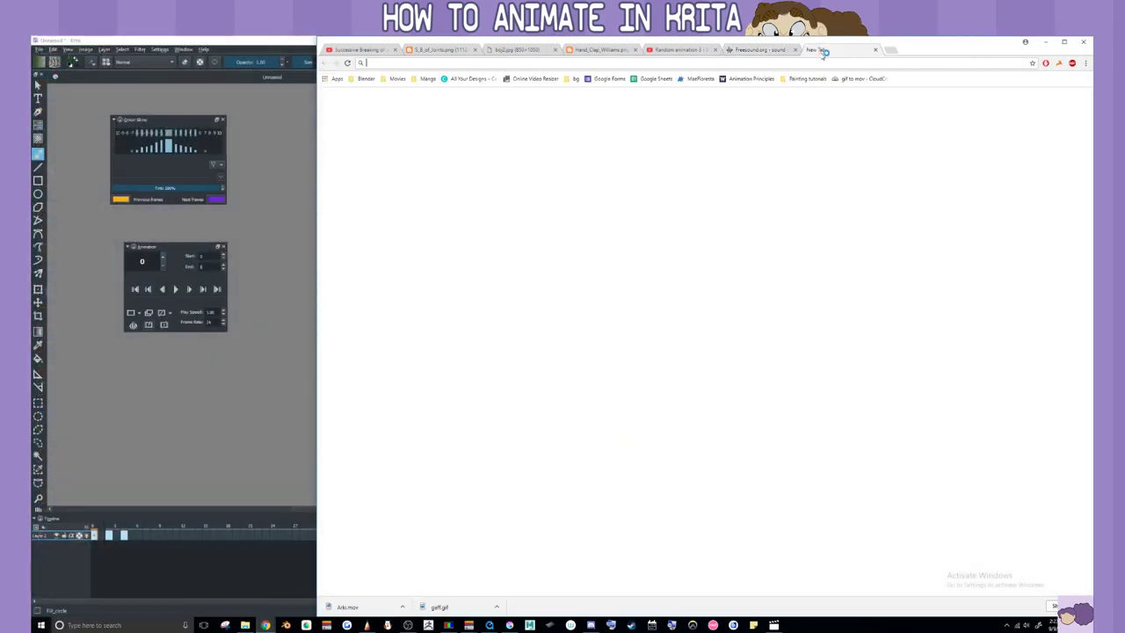
left_click(533, 79)
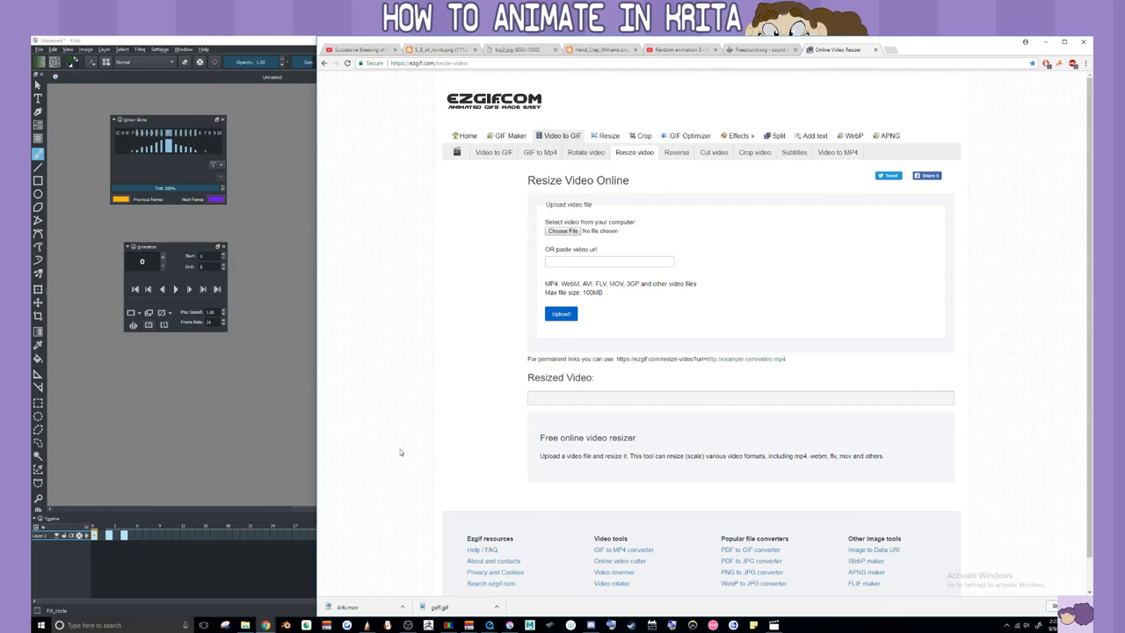
left_click(173, 491)
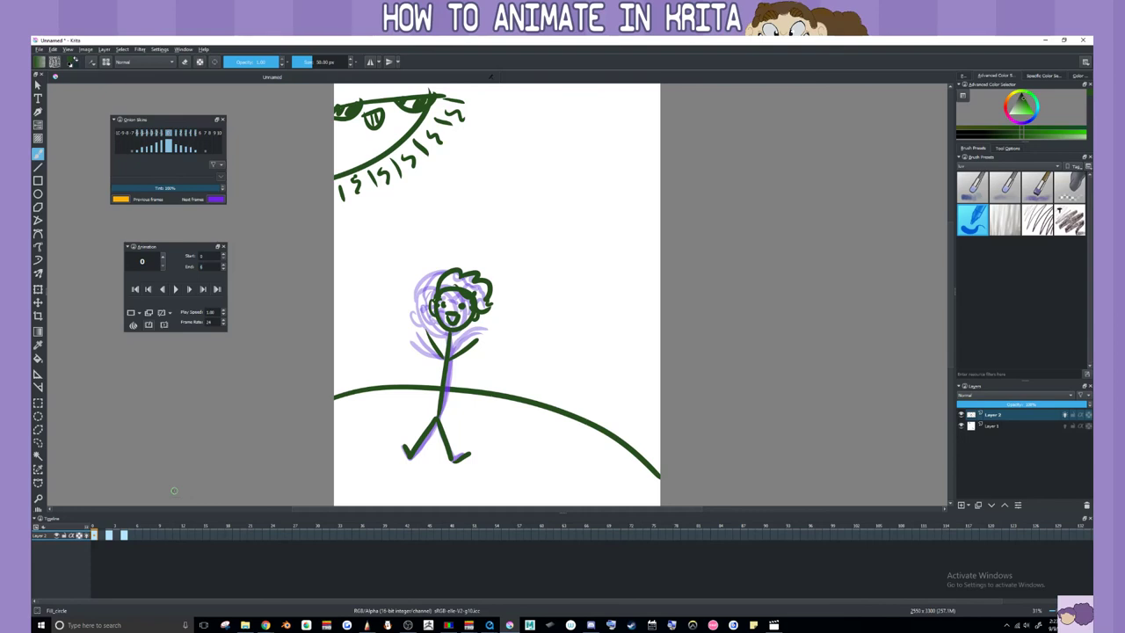
Preview Wiggle0006.png and Untitled.mp4 from the Desktop, then minimise the Desktop folder window
left_click(245, 624)
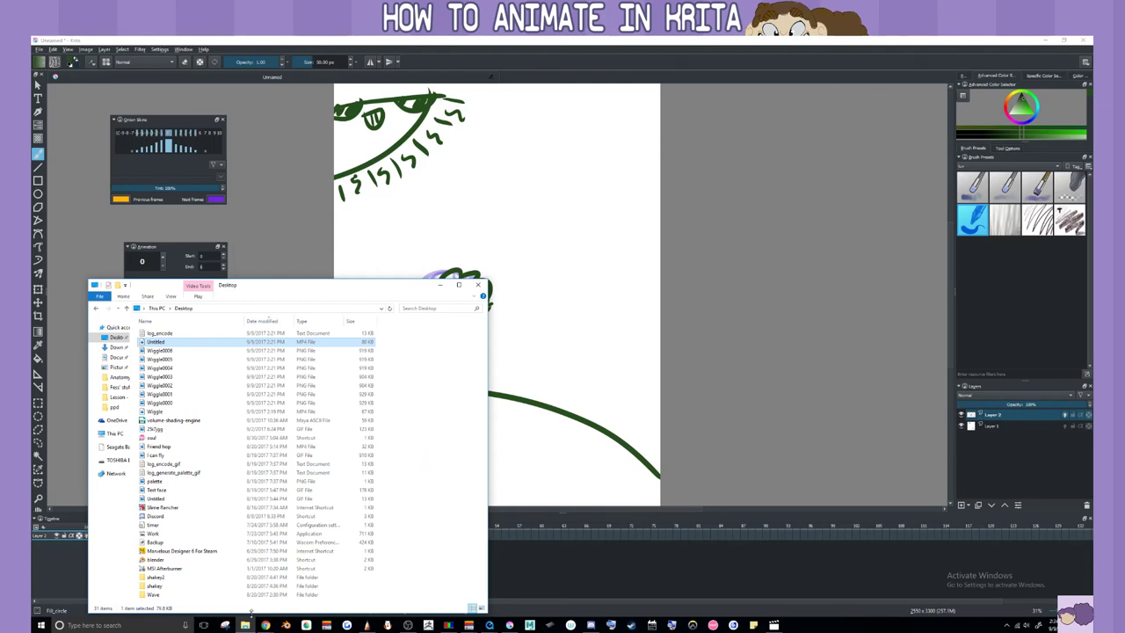
left_click(368, 353)
double_click(366, 352)
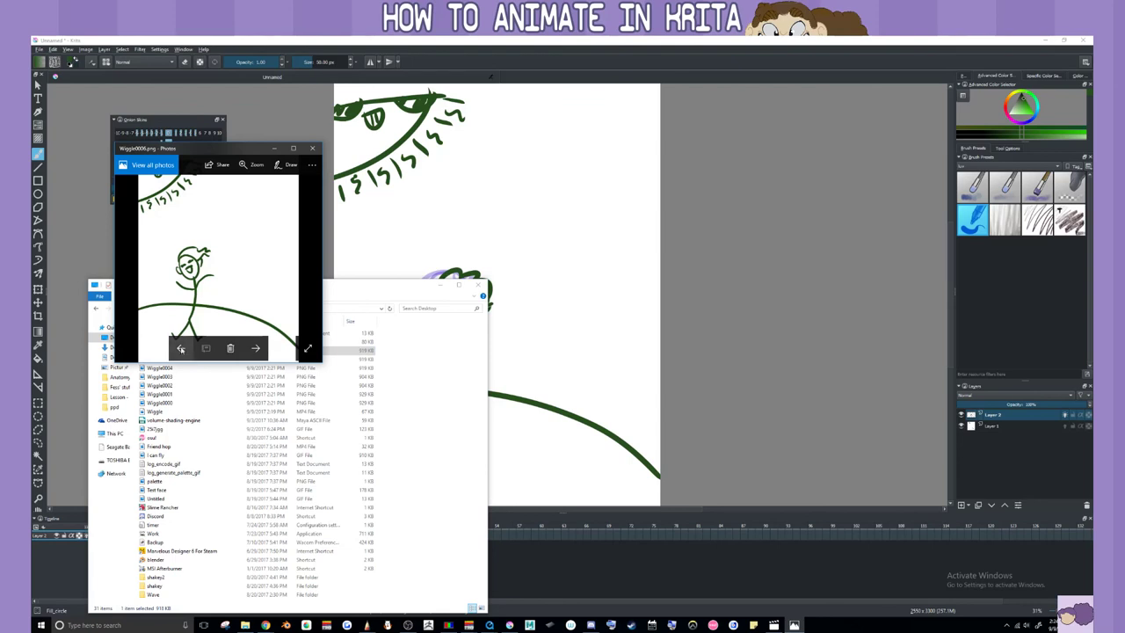
left_click(180, 348)
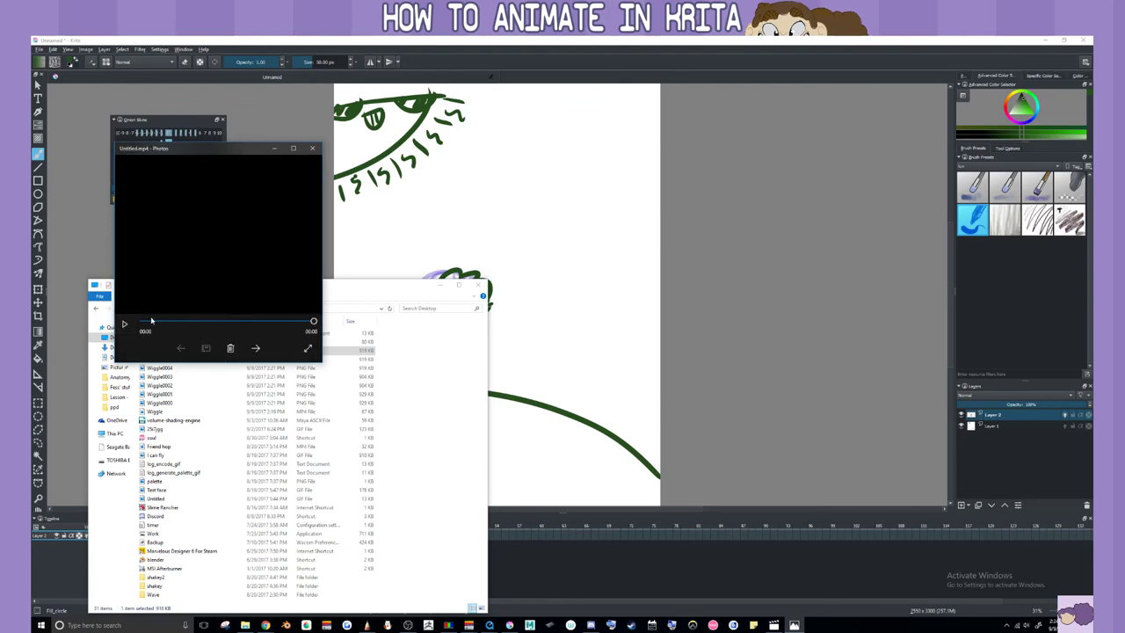
left_click(151, 322)
left_click(387, 293)
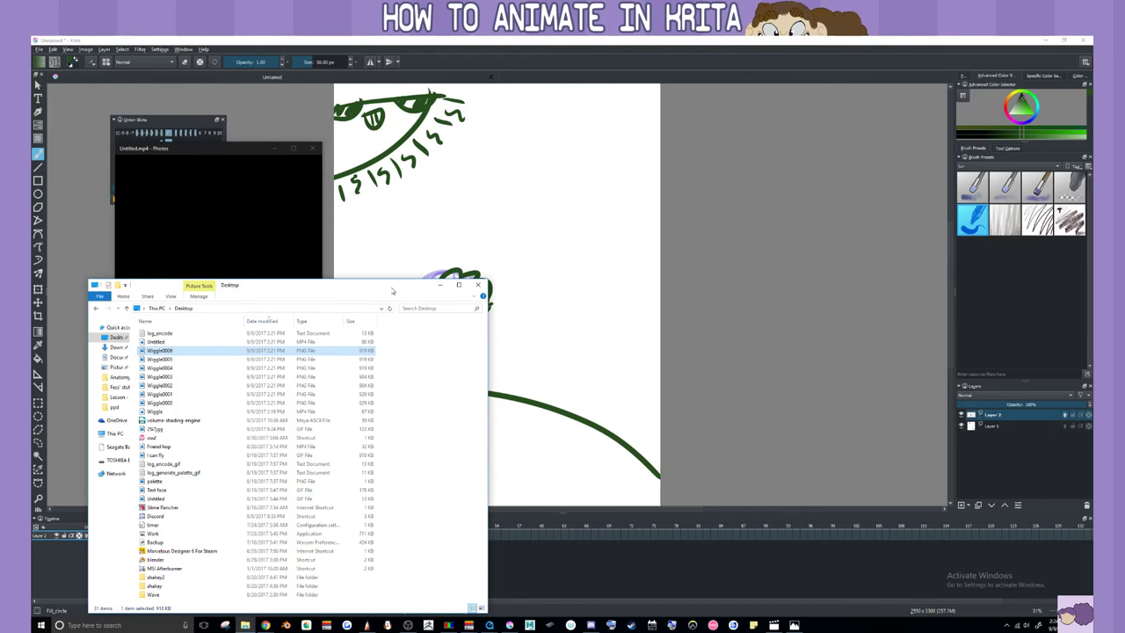
left_click(440, 285)
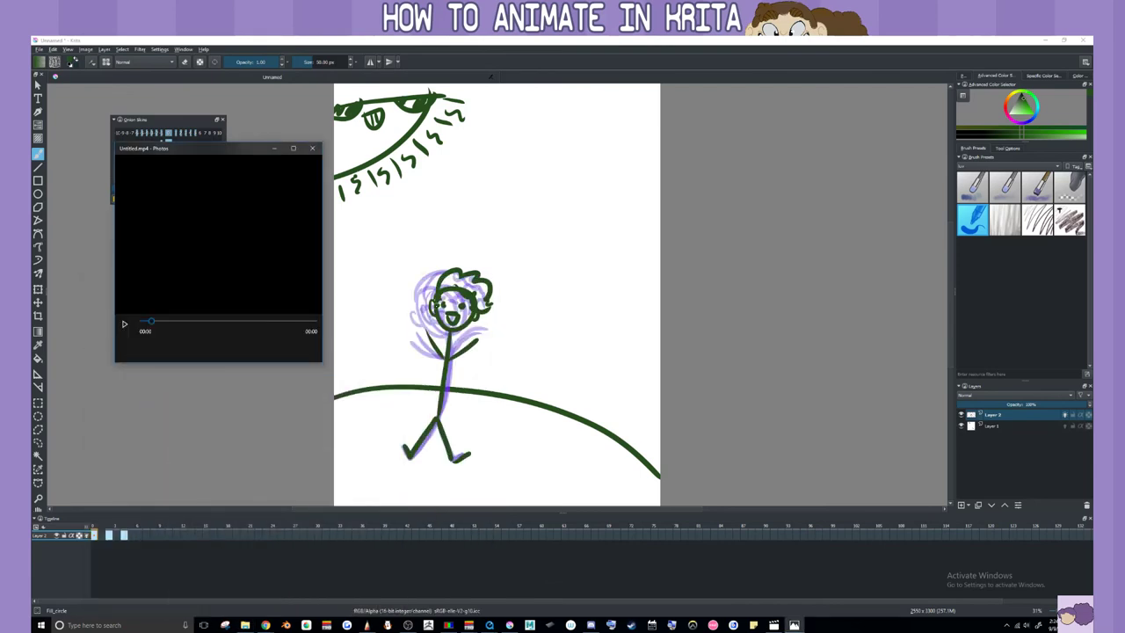
Paint a small dark green heart right of the stick figure, erasing with E to tidy its edges
left_click(622, 287)
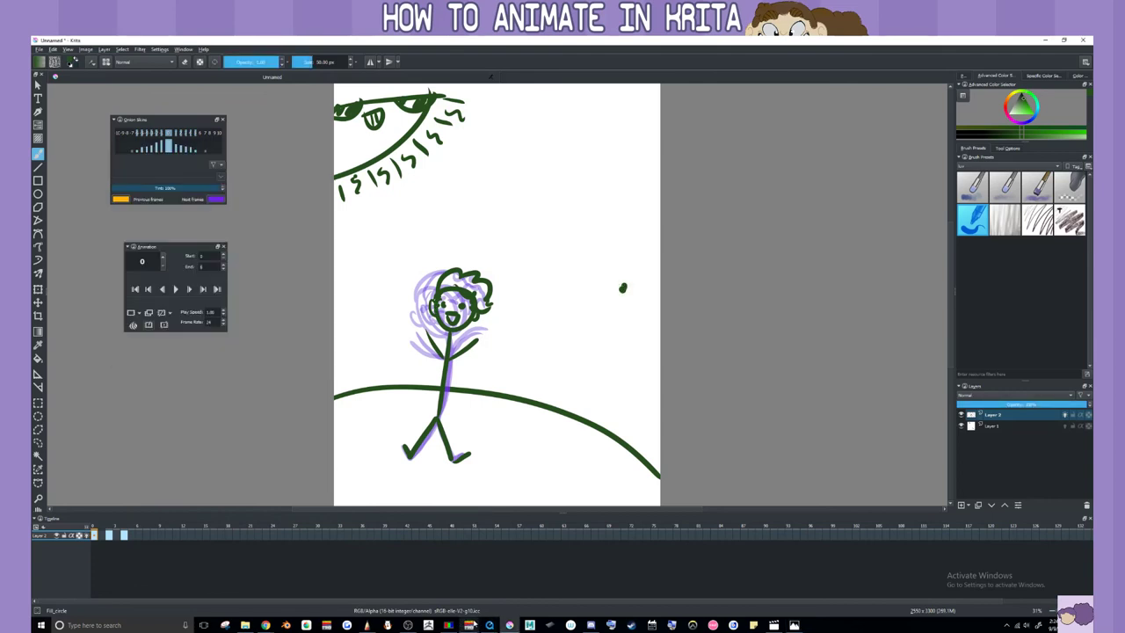
mouse_move(468, 622)
mouse_move(629, 284)
left_mouse_down()
mouse_move(625, 301)
mouse_move(627, 285)
mouse_move(620, 299)
mouse_move(617, 286)
mouse_move(621, 297)
left_mouse_up()
key("e")
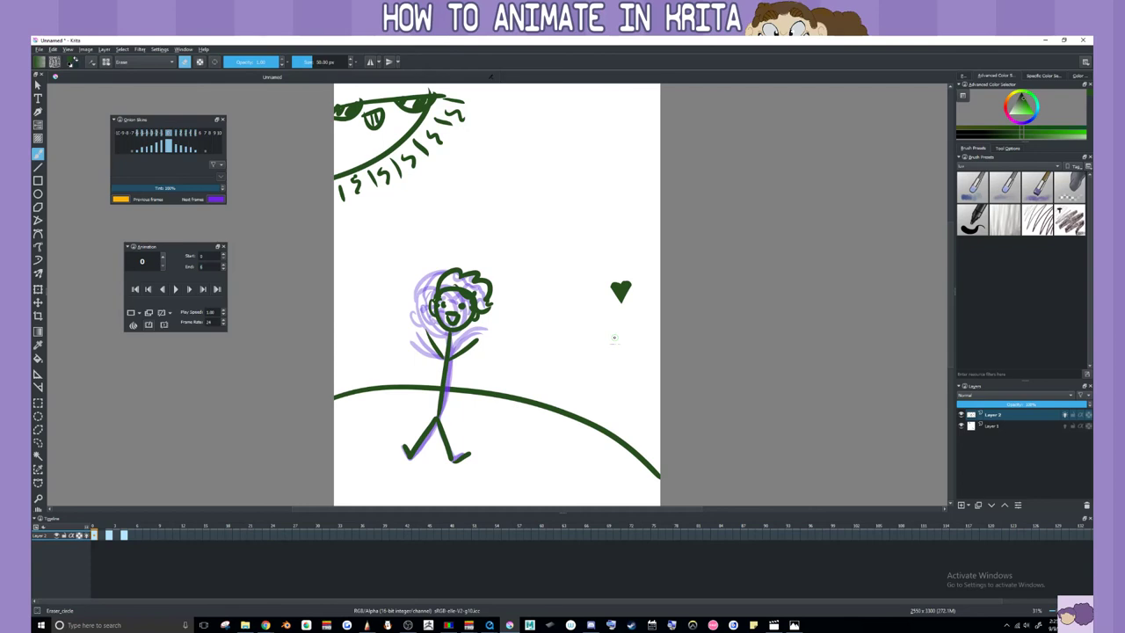
key("e")
left_click(408, 625)
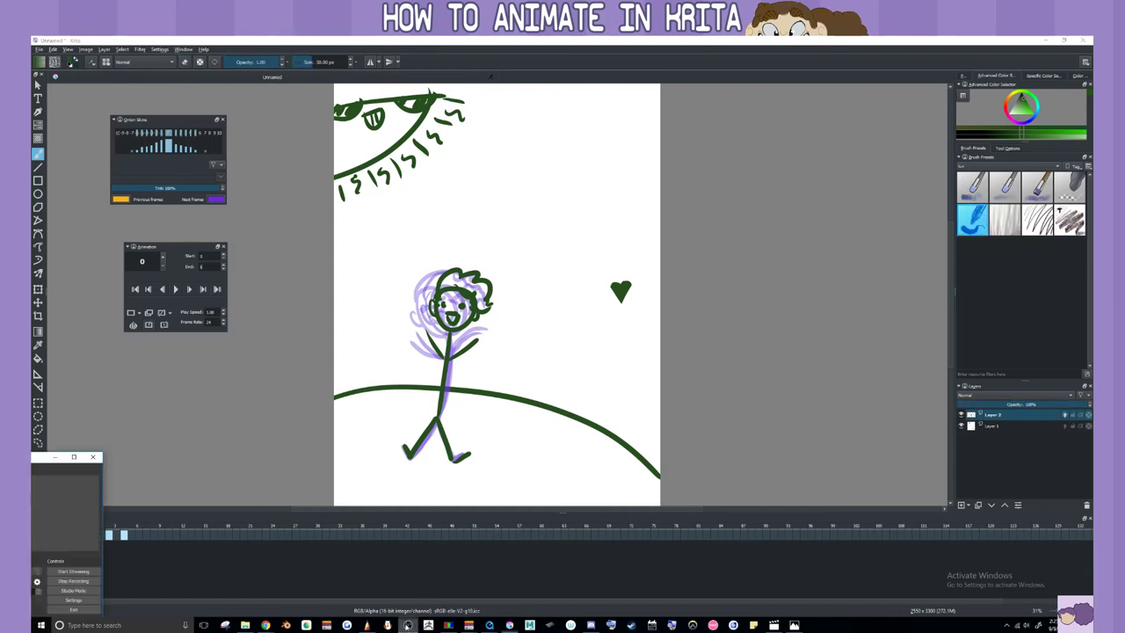